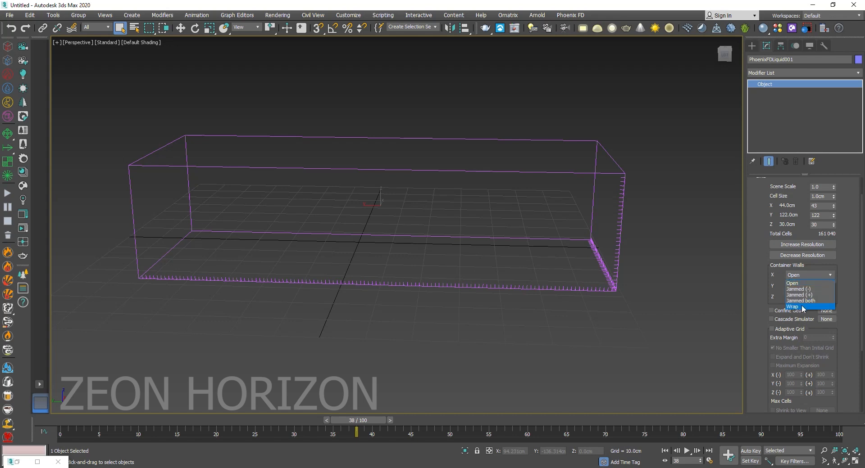
Set the X, Y and Z container walls to Jammed both and increase the grid resolution to a 0.64 cm cell size
left_click(804, 302)
left_click(808, 285)
left_click(805, 312)
left_click(807, 296)
left_click(803, 322)
left_click(801, 245)
left_click(810, 245)
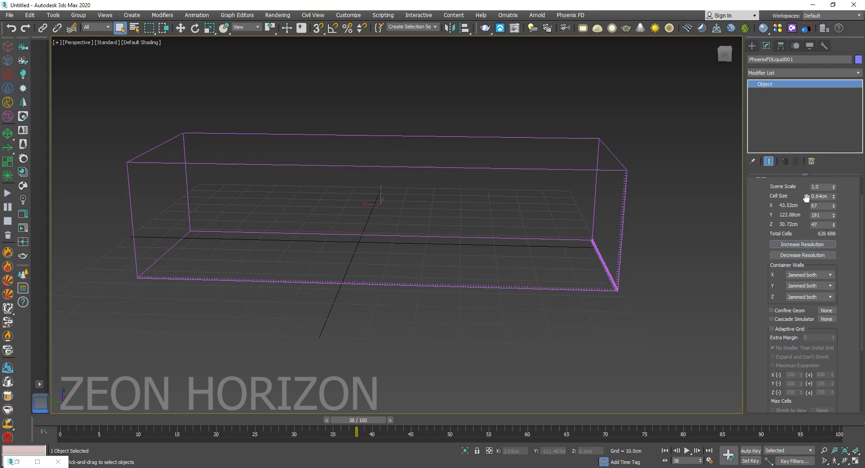
Create a box about 13 × 41 cm and 13 cm high inside the end of the liquid container, across its width
left_click(751, 46)
left_click(763, 71)
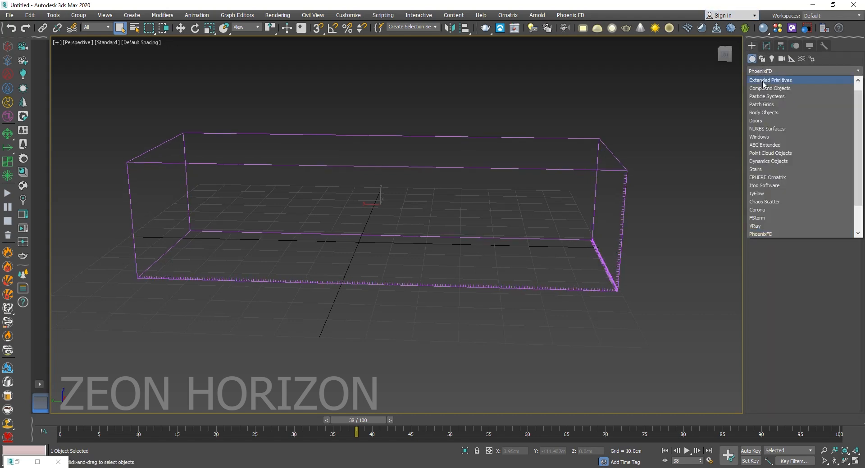
scroll(769, 89, "up", 1)
left_click(771, 81)
left_click(784, 99)
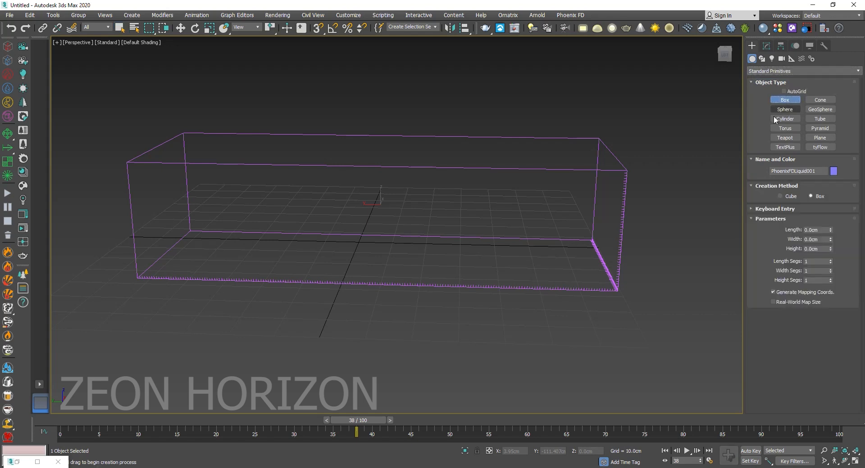
left_click_drag(588, 242, 557, 289)
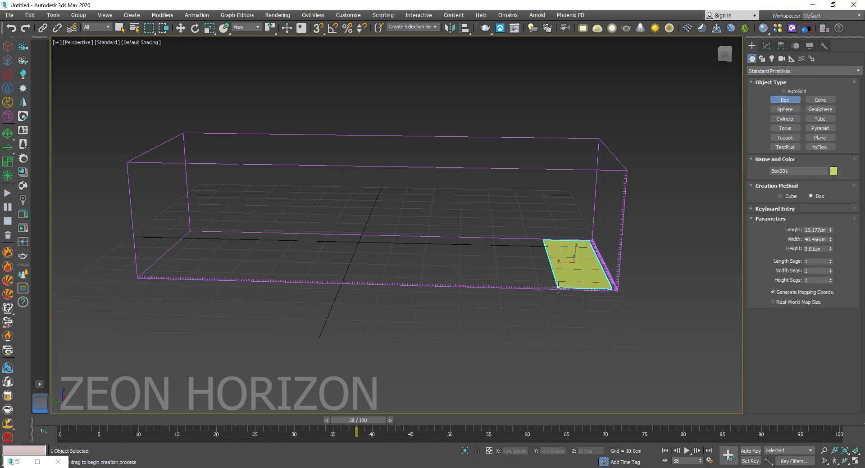
key("w")
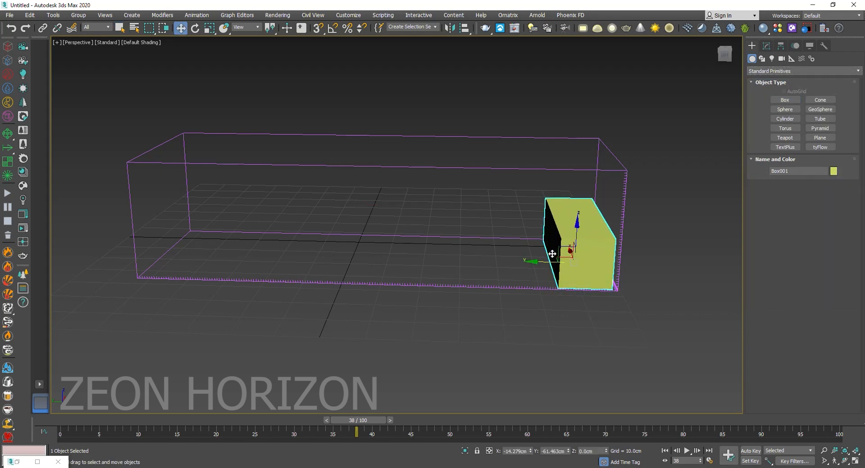
Move the box about 11 cm along Y so it straddles the container's end wall, and convert it to an Editable Poly
left_click_drag(544, 262, 583, 263)
right_click(619, 231)
mouse_move(681, 331)
left_click(734, 337)
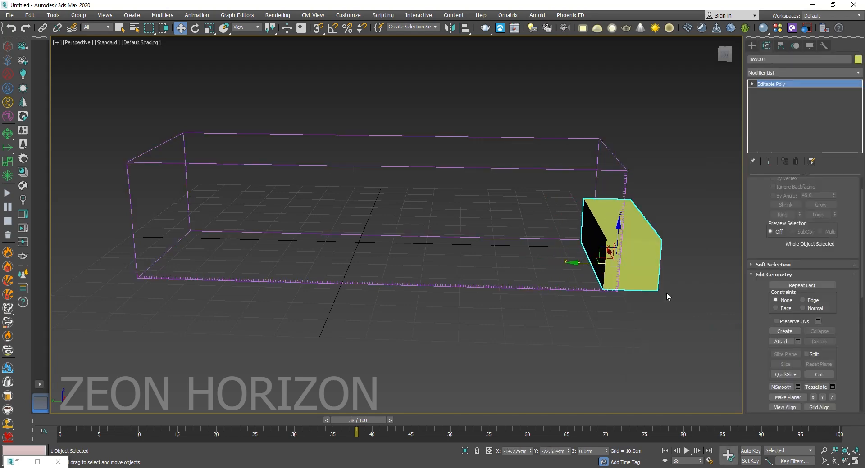
Select the box face pointing into the container, invert the selection and give the other five polygons material ID 1
scroll(607, 254, "up", 3)
middle_click_drag(607, 253, 615, 244, "alt")
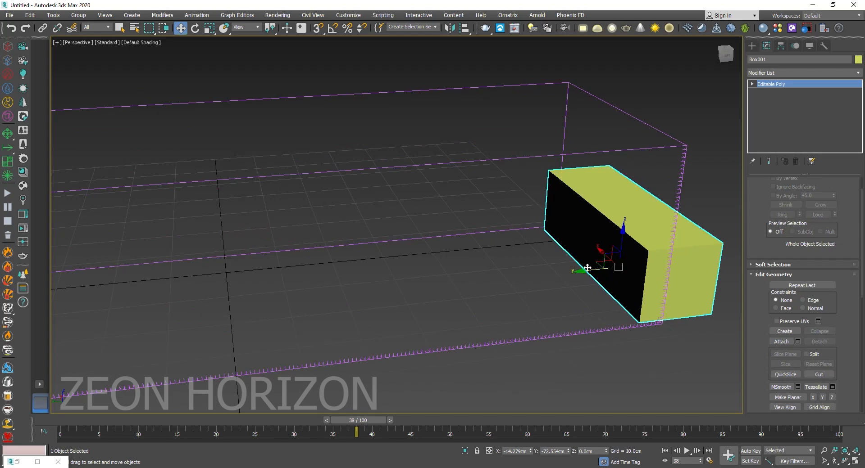
left_click_drag(801, 230, 770, 273)
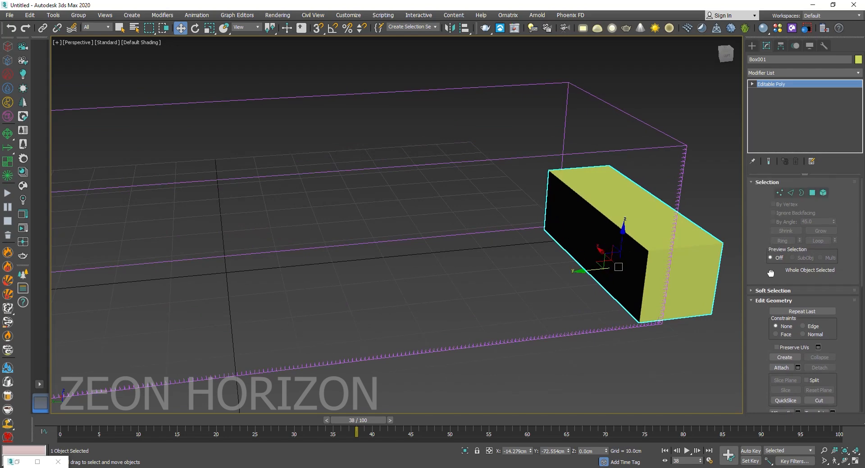
left_click(812, 192)
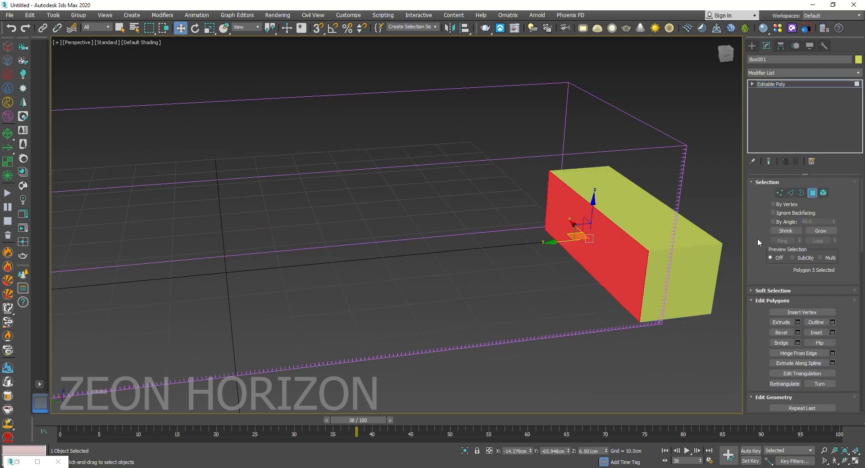
left_click_drag(842, 313, 842, 185)
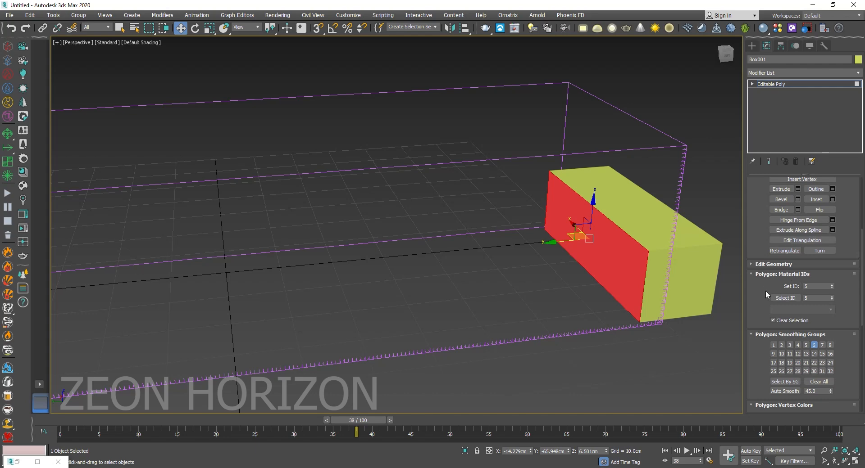
key("ctrl+a")
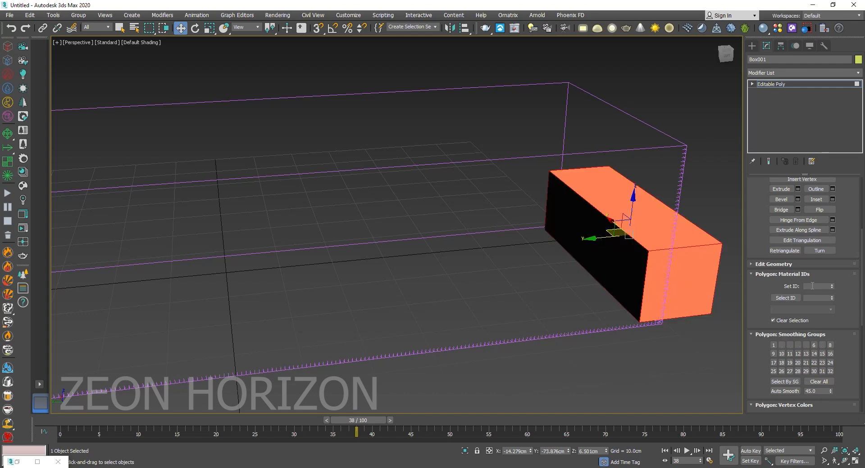
middle_click_drag(641, 217, 596, 216)
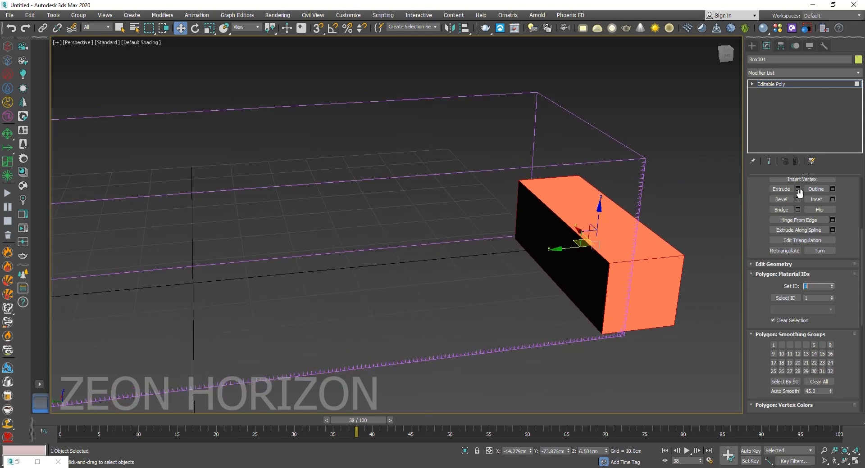
Place a Phoenix FD liquid source helper beside the end of the container opposite the box
left_click(753, 45)
middle_click_drag(522, 131, 498, 187, "alt")
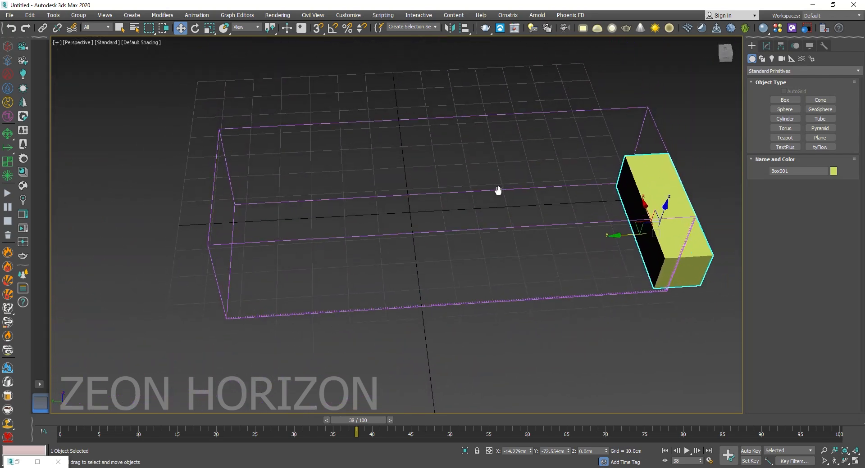
left_click(7, 93)
left_click(185, 133)
Add the box as the liquid source's emitter node and set the source's Polygon ID to 5
left_click(766, 45)
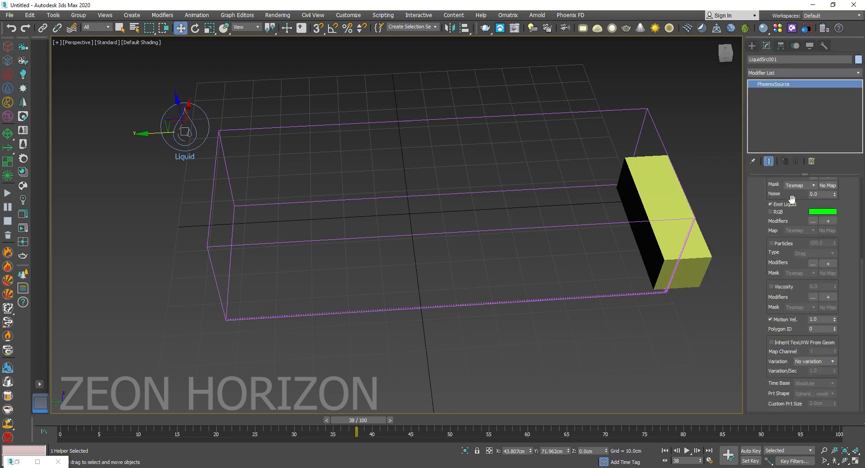
left_click(782, 252)
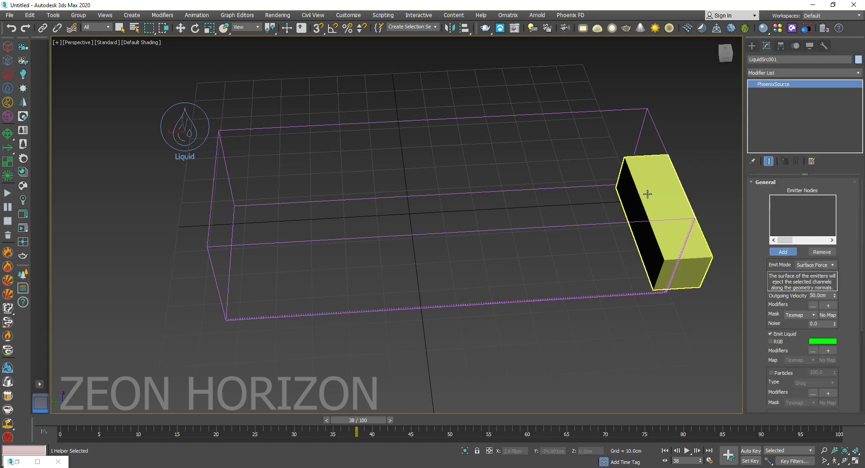
left_click(648, 195)
left_click_drag(803, 316, 804, 170)
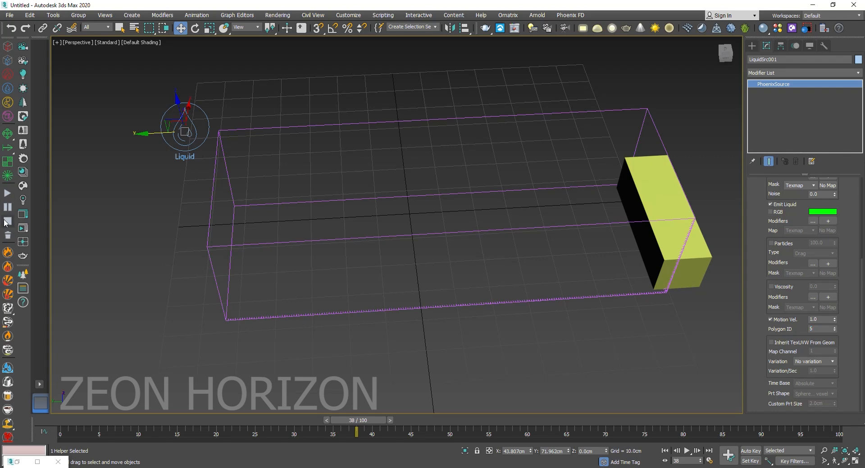
Run a test liquid simulation and stop it at frame 38
left_click(7, 192)
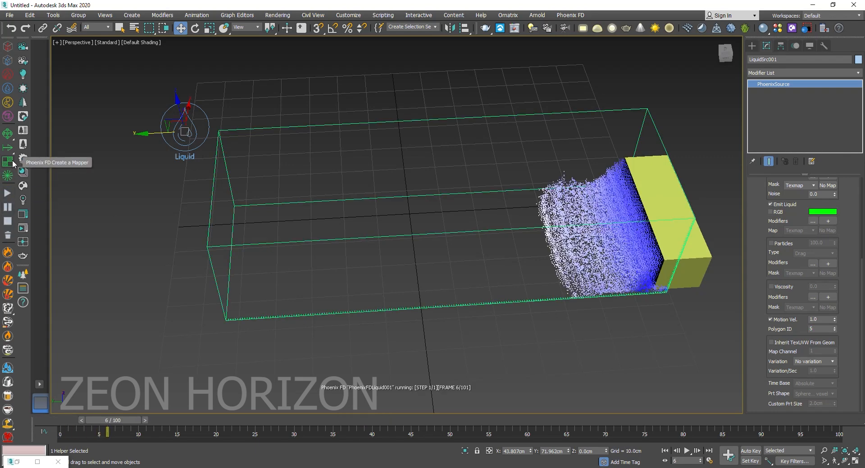
middle_click_drag(242, 234, 243, 270, "alt")
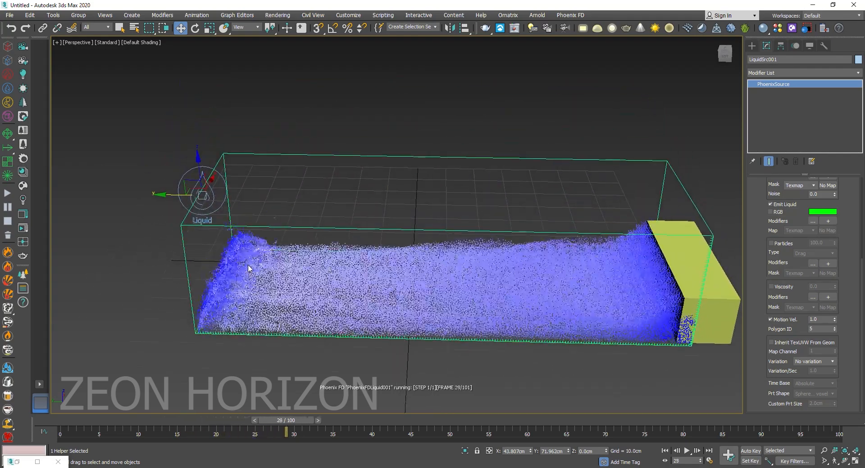
left_click(8, 223)
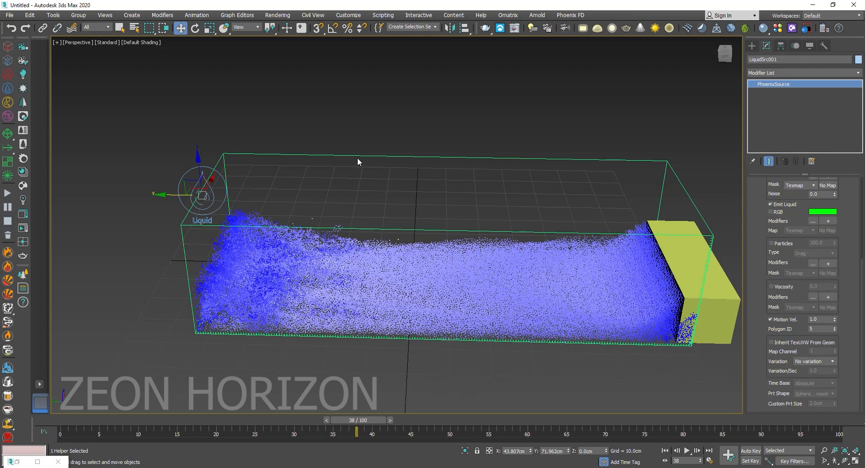
Turn on Show Mesh in the liquid simulator's preview settings and scrub the timeline to frame 27
left_click(359, 156)
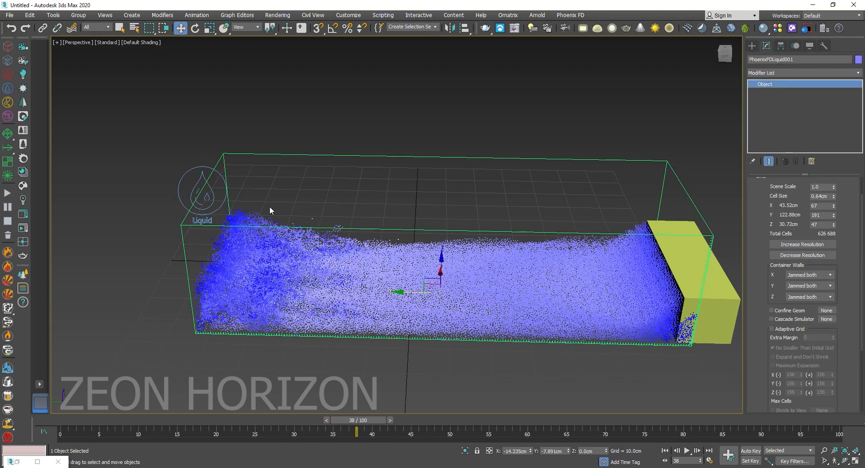
scroll(756, 210, "up", 1)
left_click(776, 204)
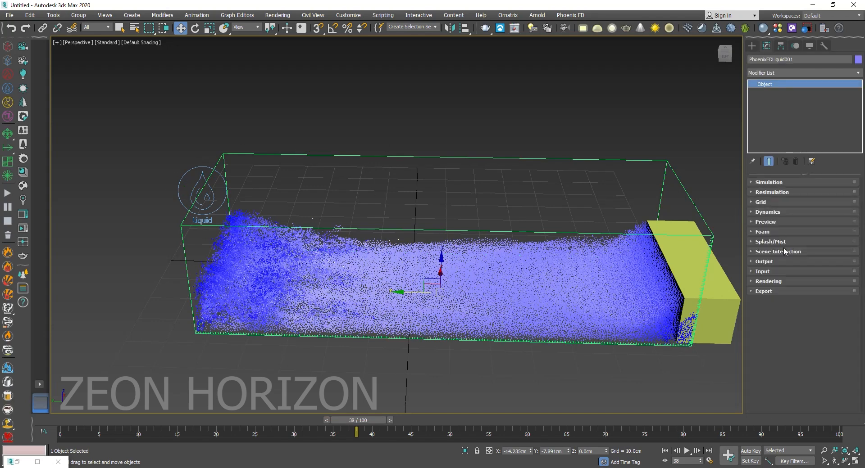
left_click(785, 221)
scroll(786, 230, "down", 3)
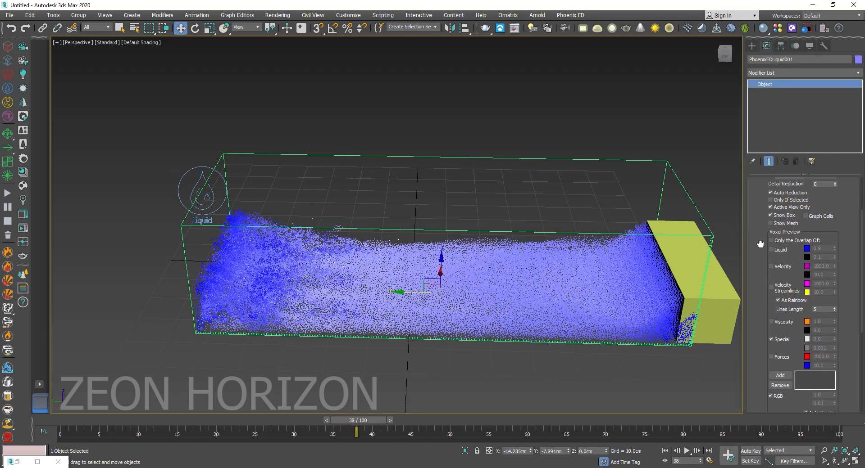
left_click(771, 227)
left_click_drag(331, 420, 272, 410)
key("w")
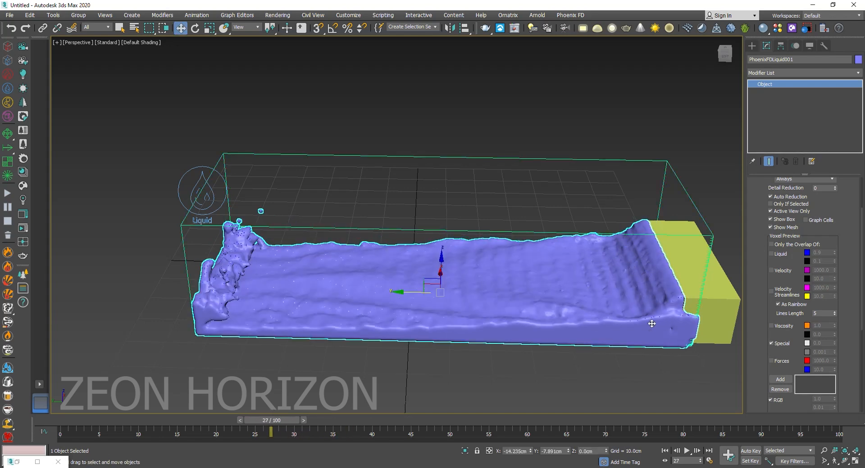
Set the simulator's Time Scale to 0.5 in its dynamics settings and scrub the timeline to frame 29
left_click_drag(759, 204, 771, 338)
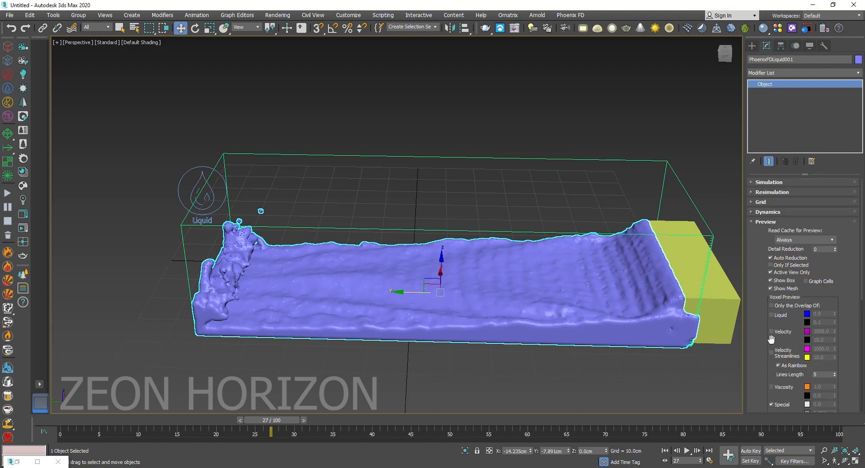
left_click(777, 211)
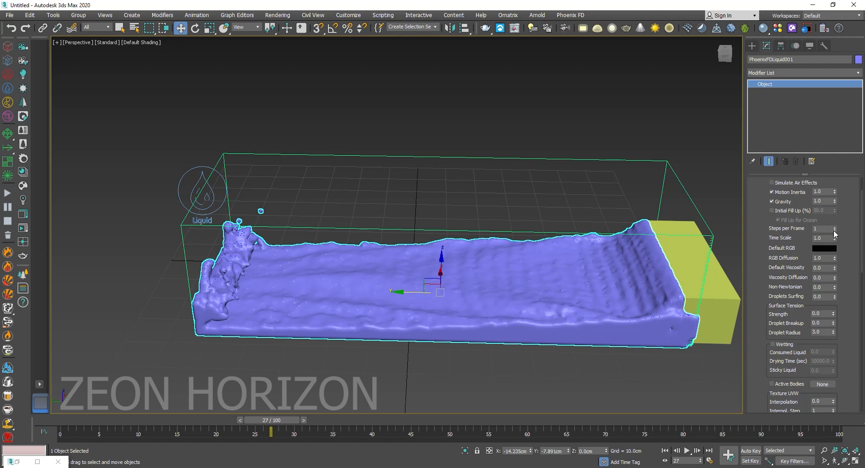
left_click_drag(83, 419, 285, 418)
key("w")
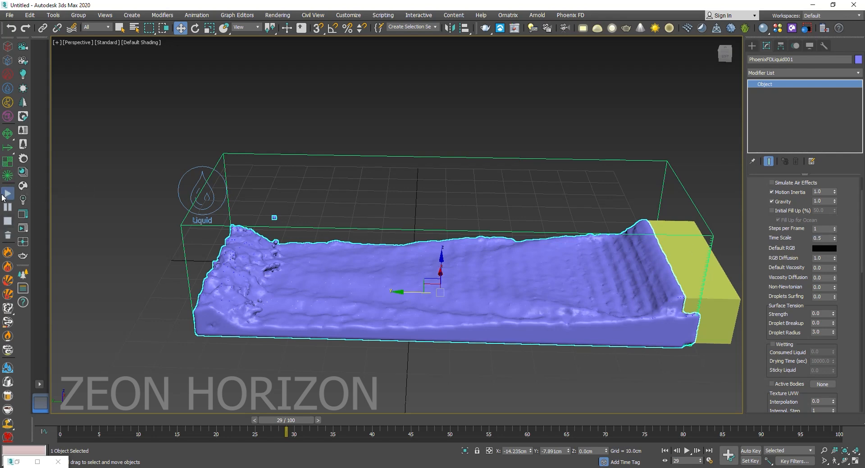
Run the liquid simulation through frame 100, then scrub and play back the result, stopping at frame 65
left_click(5, 195)
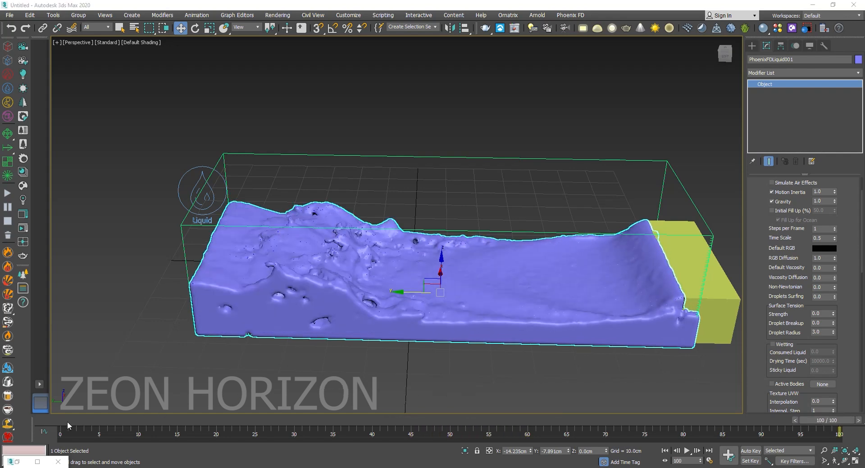
left_click_drag(67, 426, 838, 421)
key("w")
left_click(686, 450)
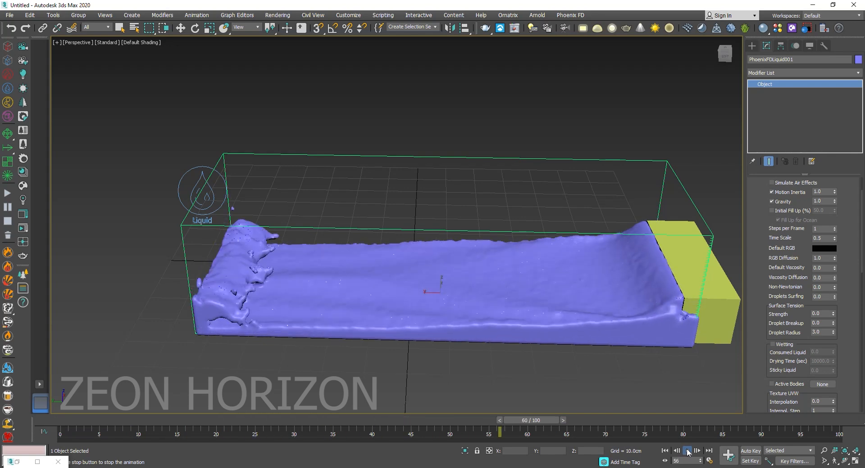
left_click(686, 450)
Make the emitter box non-renderable and displayed as a box in its object properties, then return the timeline to frame 0
left_click(734, 294)
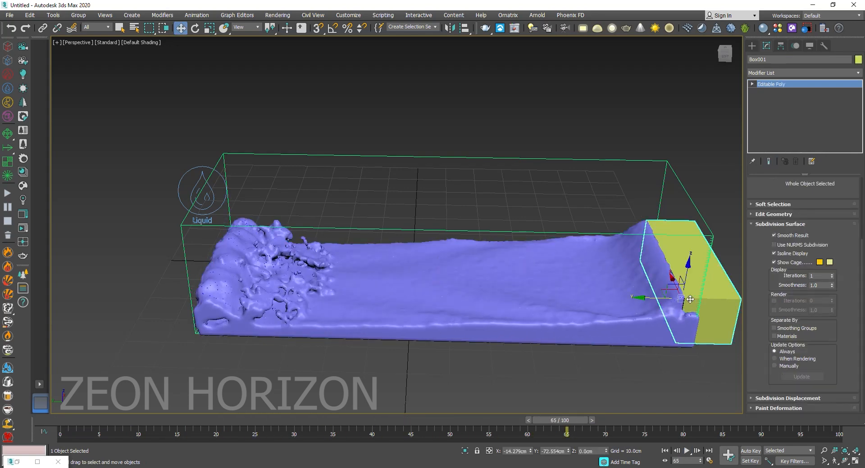
right_click(716, 285)
left_click(758, 352)
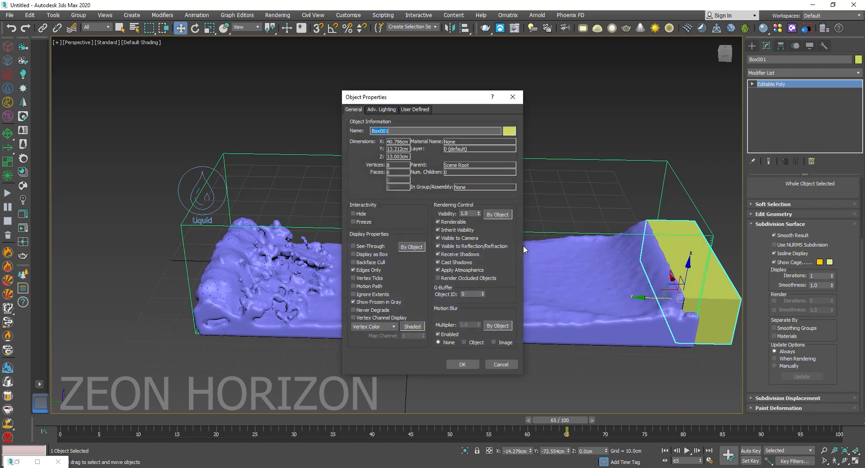
left_click(459, 223)
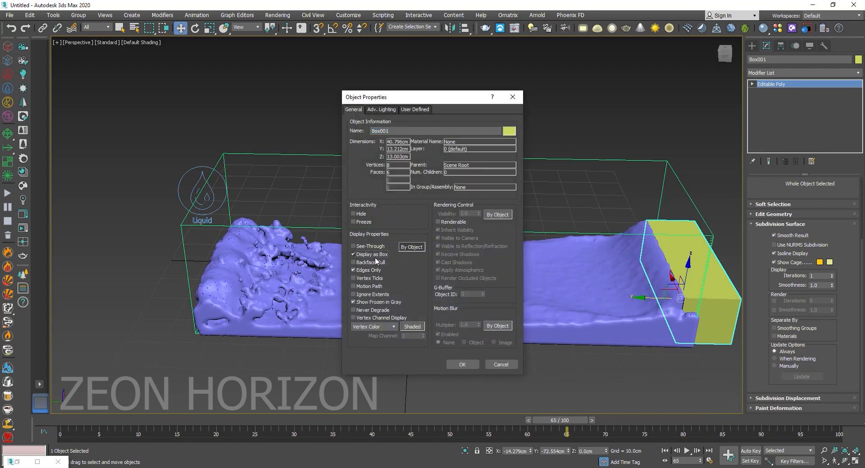
left_click(463, 365)
left_click(45, 421)
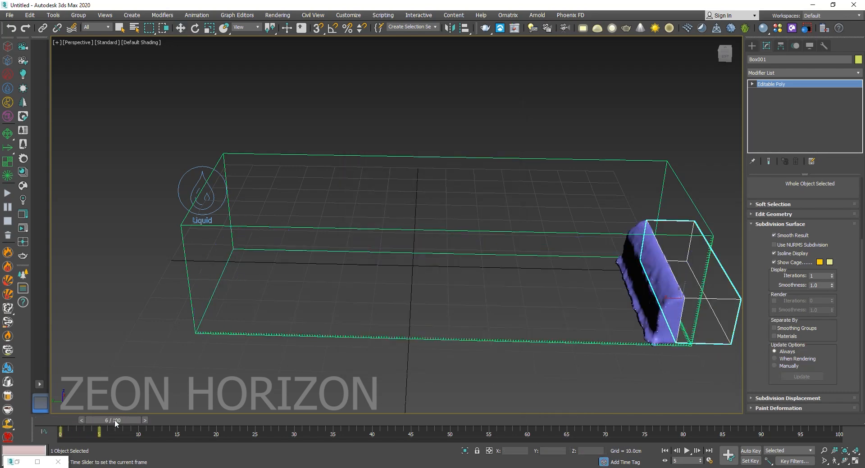
Create a thin upright box across the middle of the container, about 4 cm long, 62 cm wide and 29 cm high
left_click(751, 45)
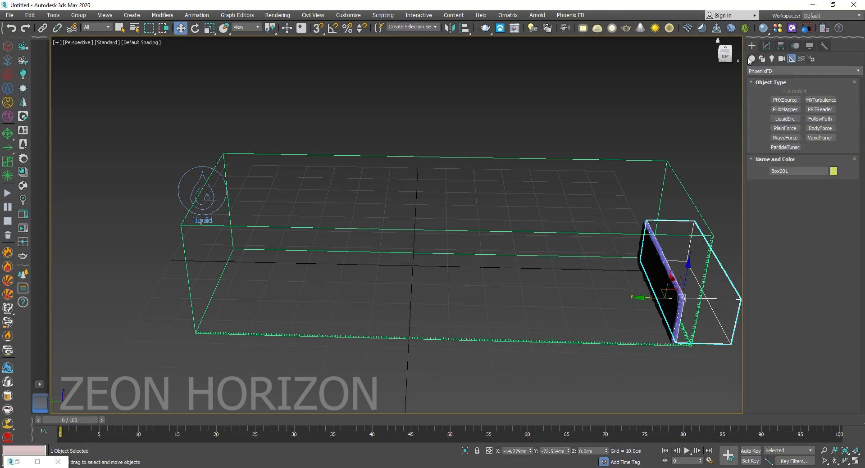
left_click(762, 71)
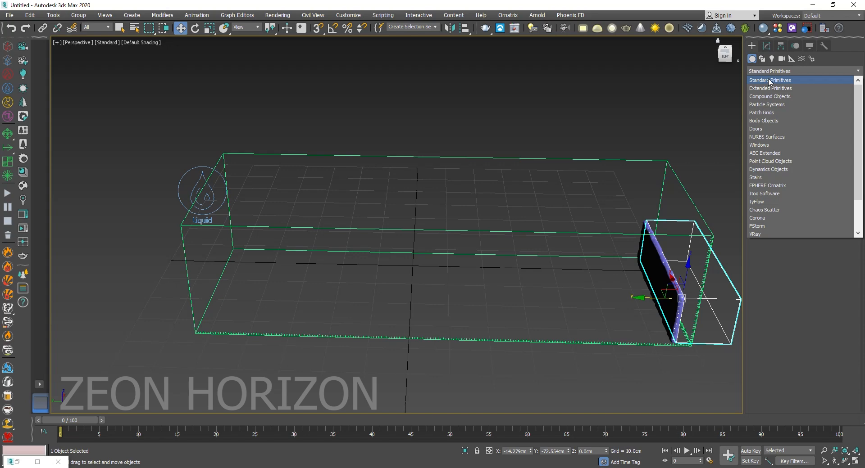
left_click(769, 81)
left_click(785, 99)
left_click_drag(436, 238, 419, 354)
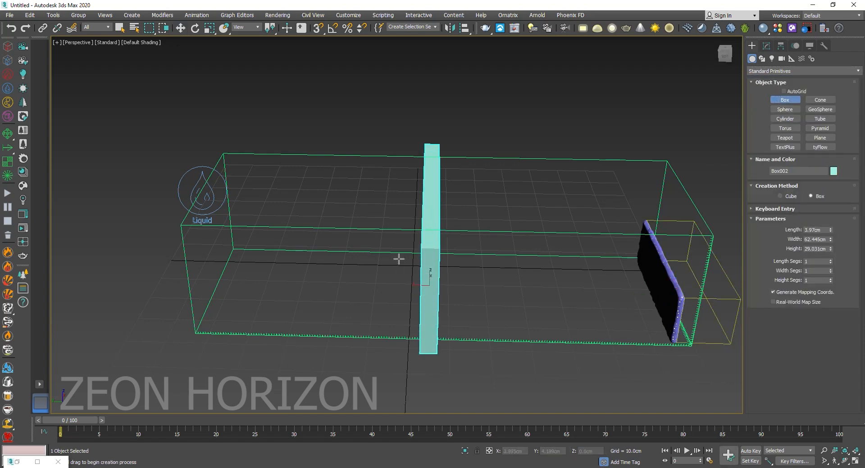
Scale the thin upright box and move it to about X -14.8 cm so it fits across the container's width
middle_click_drag(400, 259, 368, 274, "alt")
key("r")
left_click_drag(368, 274, 384, 274)
key("w")
left_click_drag(430, 259, 412, 260)
middle_click_drag(412, 261, 484, 241, "alt")
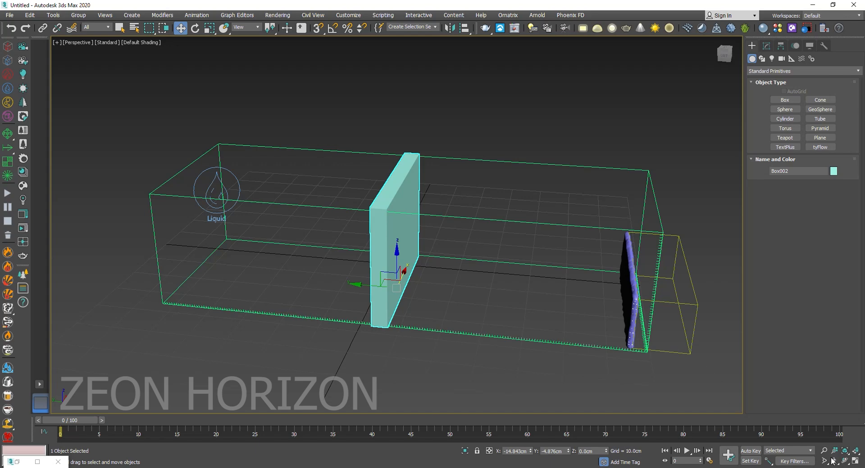
Create a tyFlow object near the emitter end of the container and open its editor beside the viewport
left_click(820, 147)
left_click(599, 199)
left_click(767, 45)
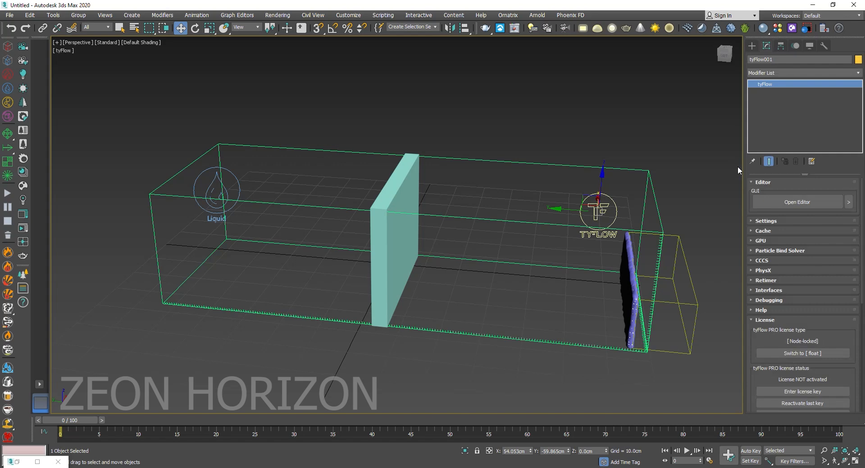
left_click_drag(744, 168, 423, 169)
left_click(448, 203)
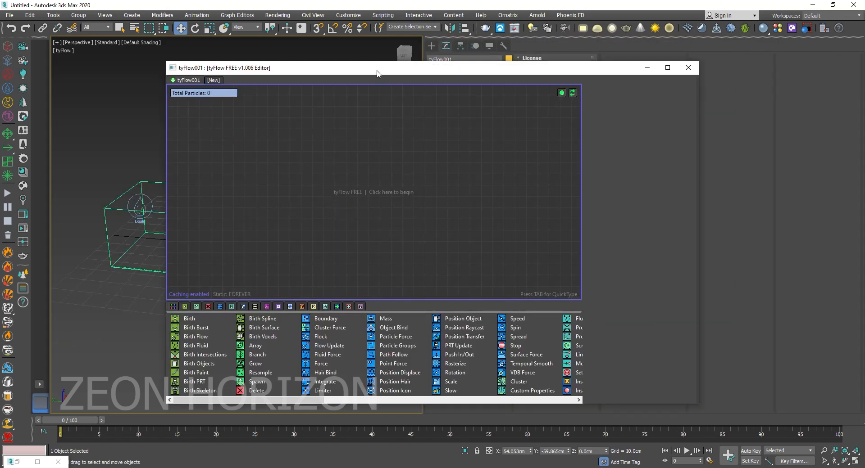
left_click(164, 58)
left_click_drag(180, 68, 449, 54)
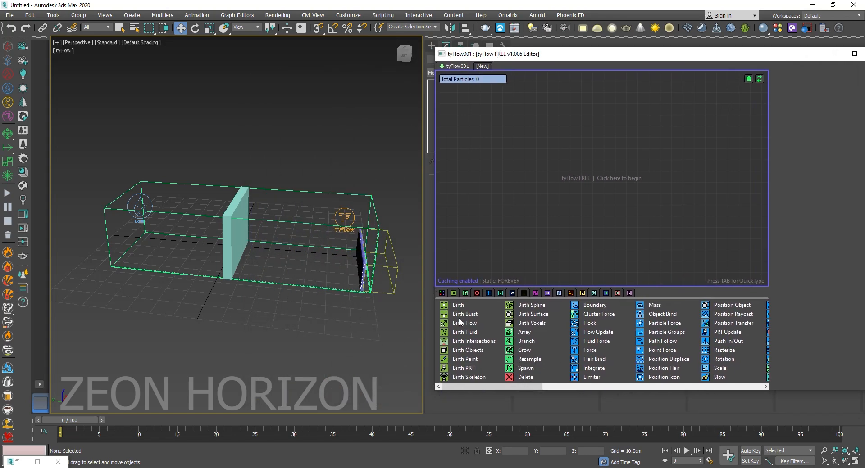
Add a Birth Objects operator in a new tyFlow event and assign the thin upright box as its source object
left_click_drag(468, 350, 473, 135)
left_click(807, 175)
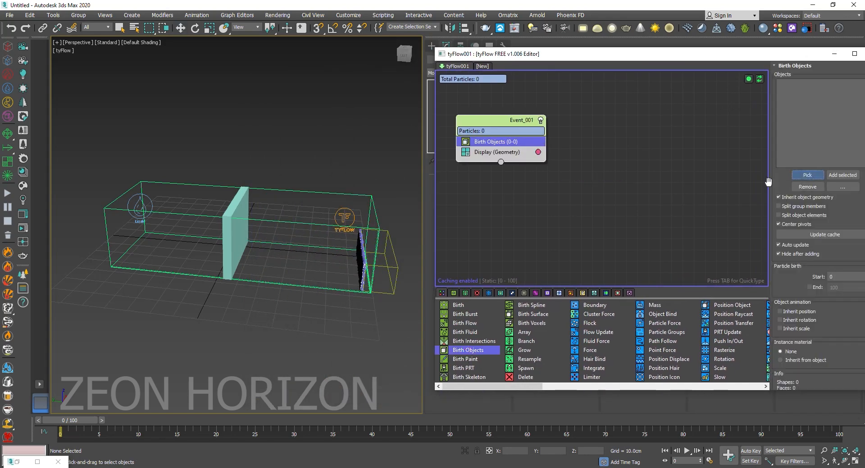
left_click(237, 233)
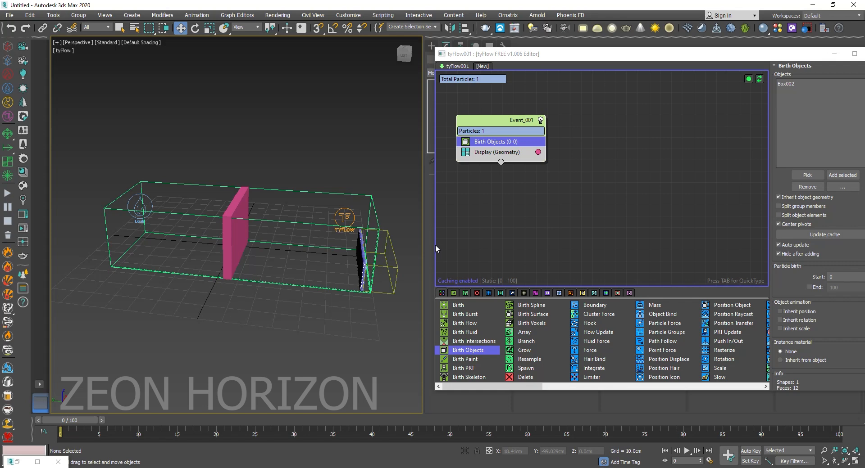
left_click_drag(434, 244, 495, 244)
left_click_drag(670, 55, 617, 46)
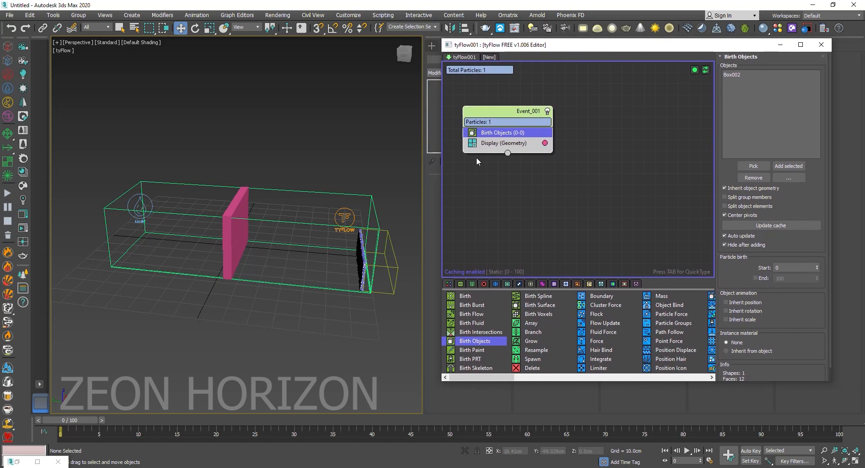
Add a Voronoi Fracture operator with 500 points to the event and turn on edged faces in the perspective view
key("Tab")
type("vor")
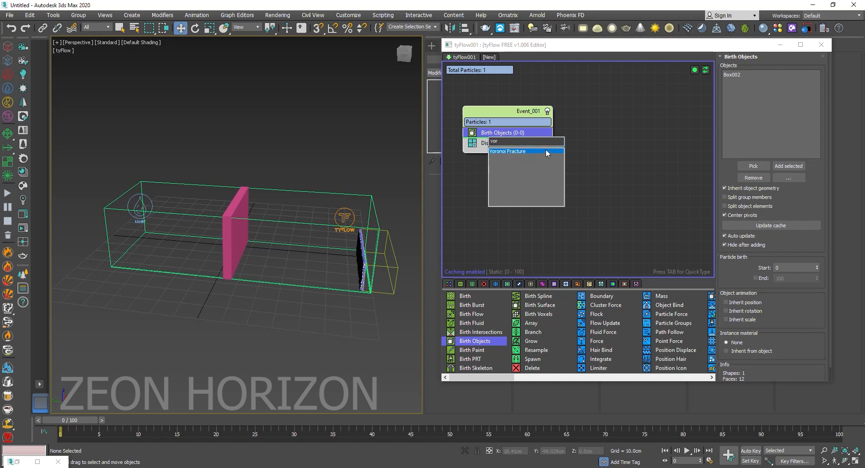
left_click(545, 152)
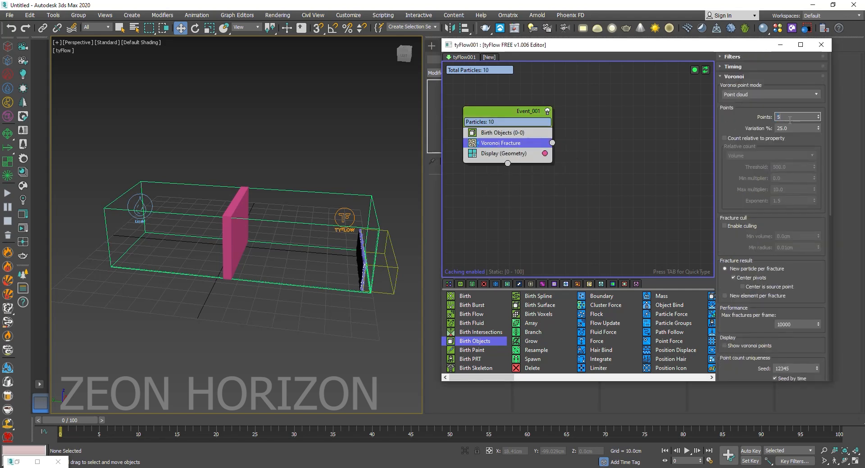
key("Return")
key("F4")
scroll(254, 243, "up", 4)
middle_click_drag(266, 232, 299, 215, "alt")
scroll(299, 215, "down", 3)
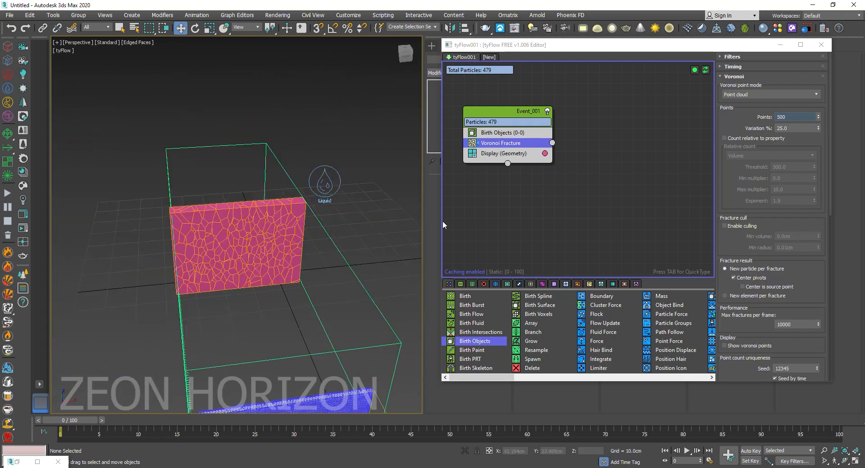
Set the Voronoi Fracture point count to 250
double_click(791, 116)
type("250")
key("Return")
middle_click_drag(296, 251, 221, 270, "alt")
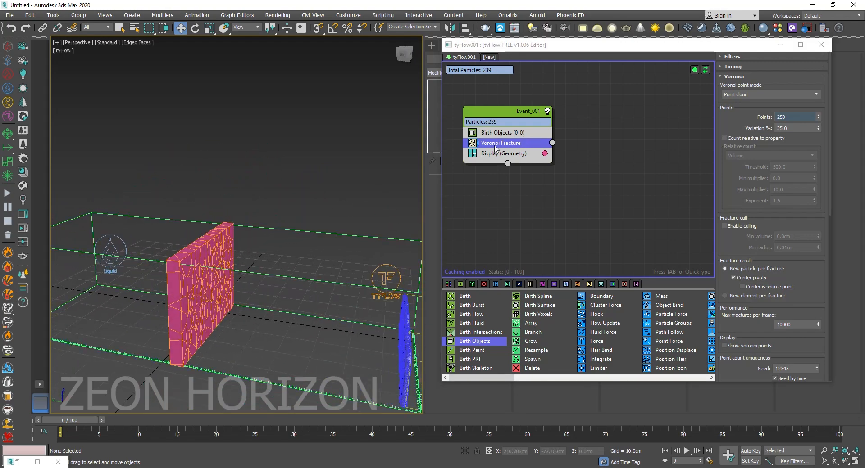
Add a PhysX Shape operator to the event after Voronoi Fracture
key("Tab")
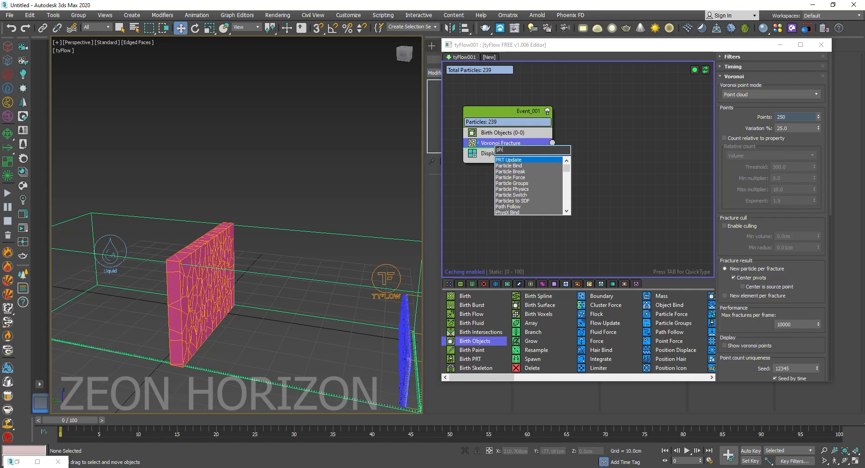
type("y")
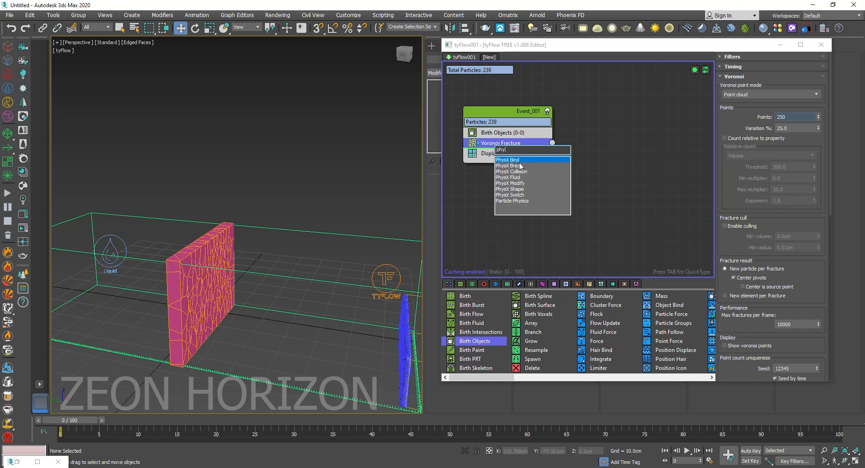
left_click(525, 190)
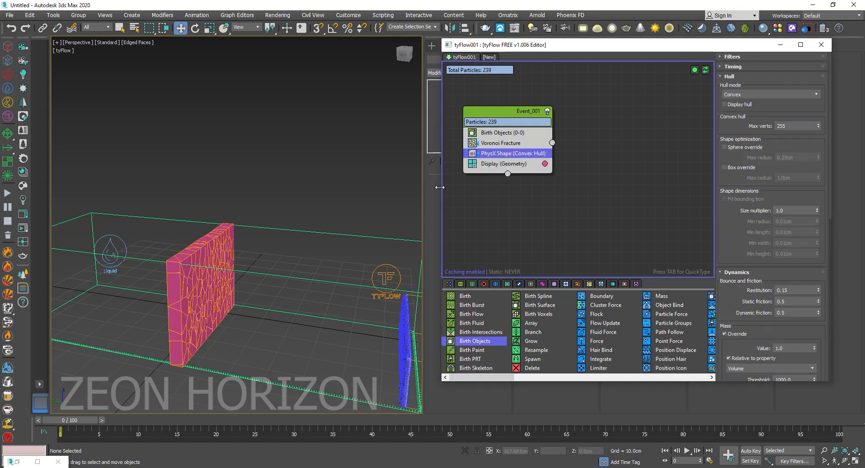
Scrub the timeline to frame 46 and back to frame 10 to examine how the wall fragments fall
left_click_drag(63, 420, 303, 422)
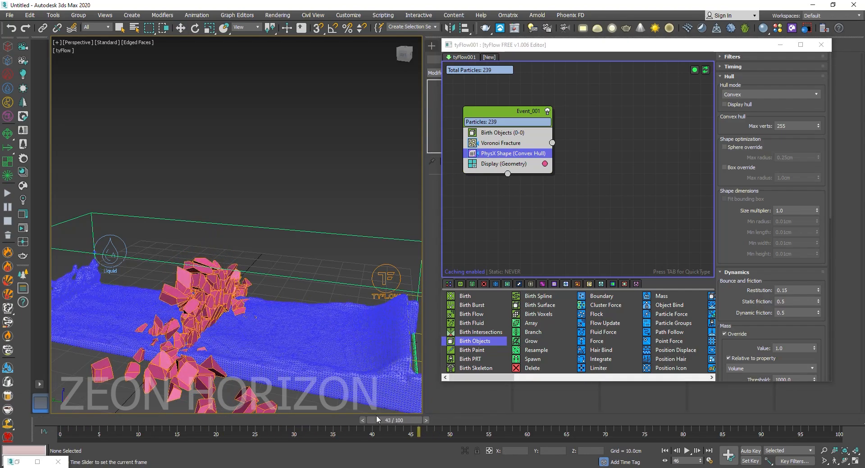
left_click_drag(300, 417, 141, 419)
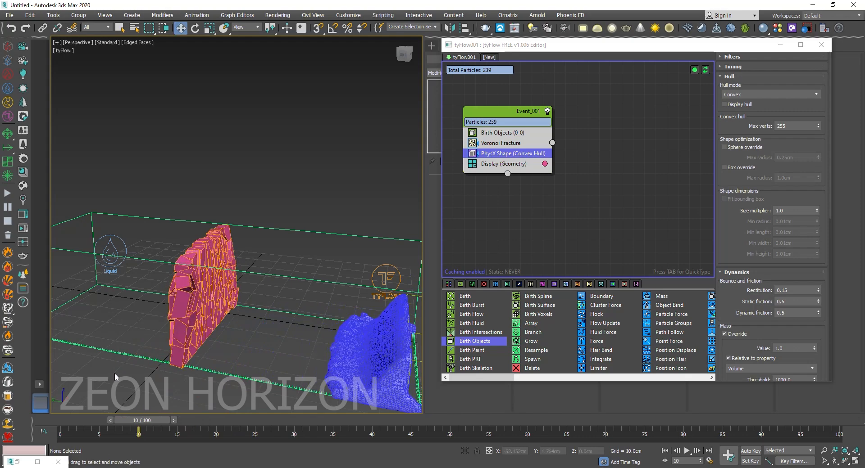
middle_click_drag(368, 316, 334, 293)
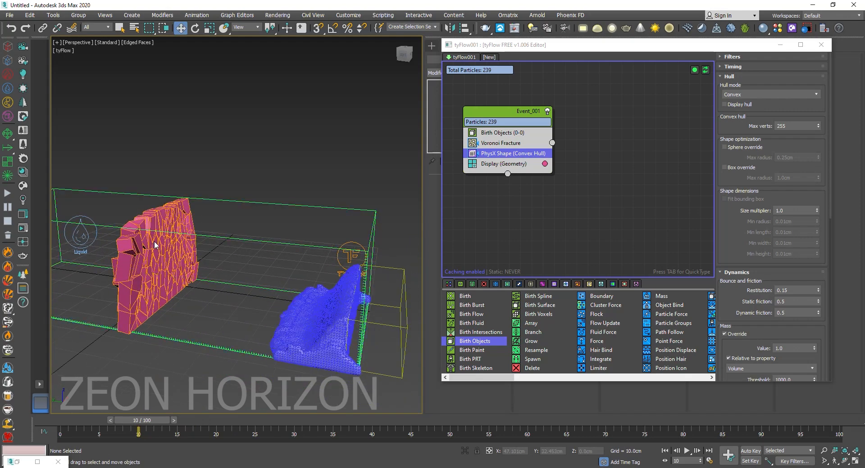
middle_click_drag(131, 238, 170, 232, "alt")
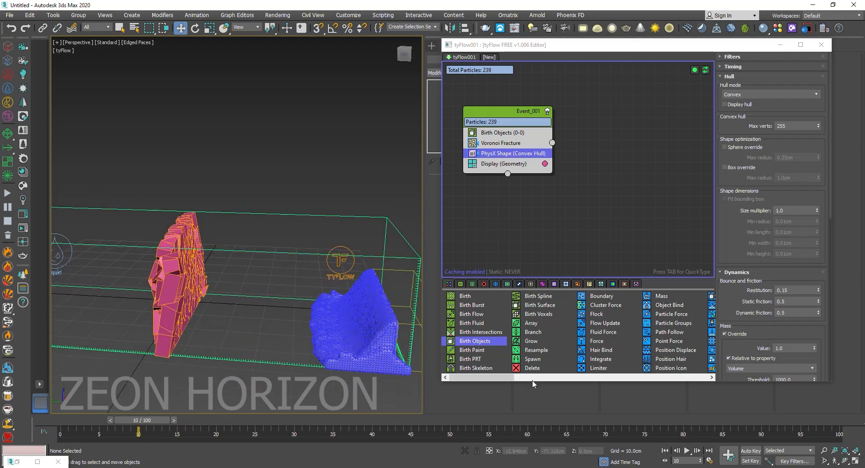
Add a PhysX Fluid operator to the event beneath PhysX Shape
left_click_drag(502, 378, 550, 378)
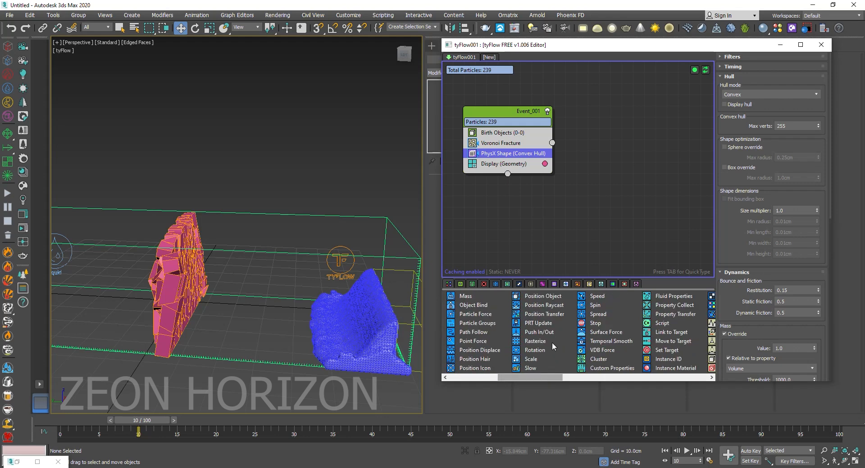
key("Tab")
left_click(508, 152)
left_click_drag(522, 379, 629, 376)
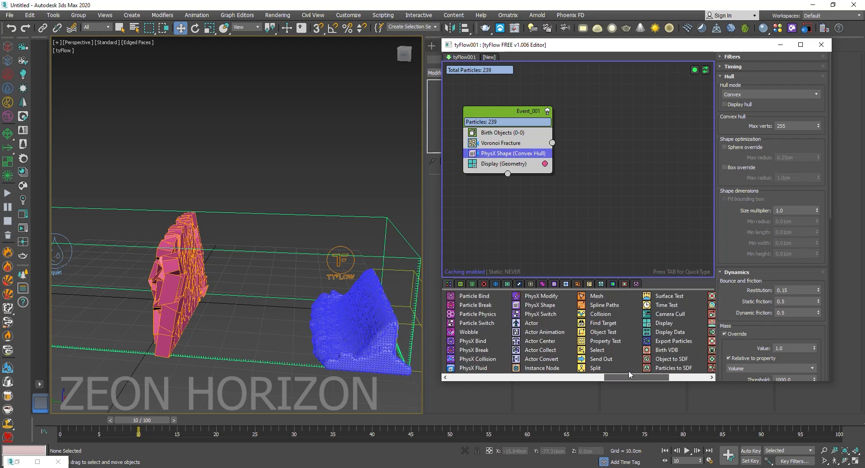
left_click_drag(462, 368, 464, 367)
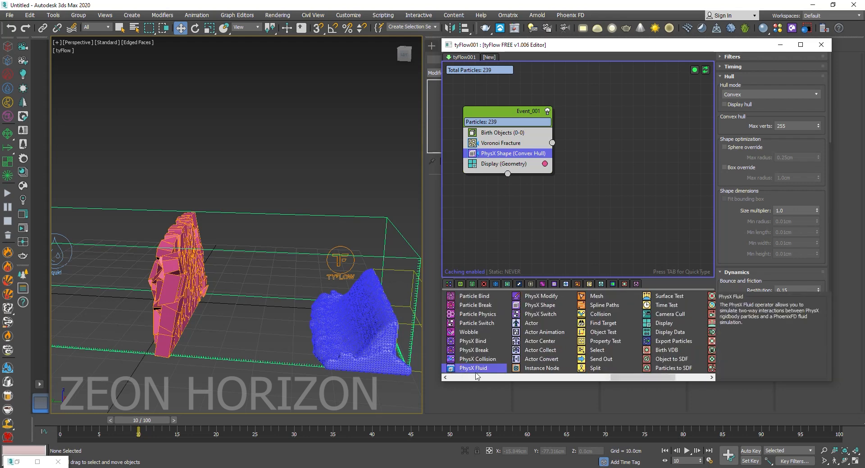
left_click_drag(525, 194, 522, 158)
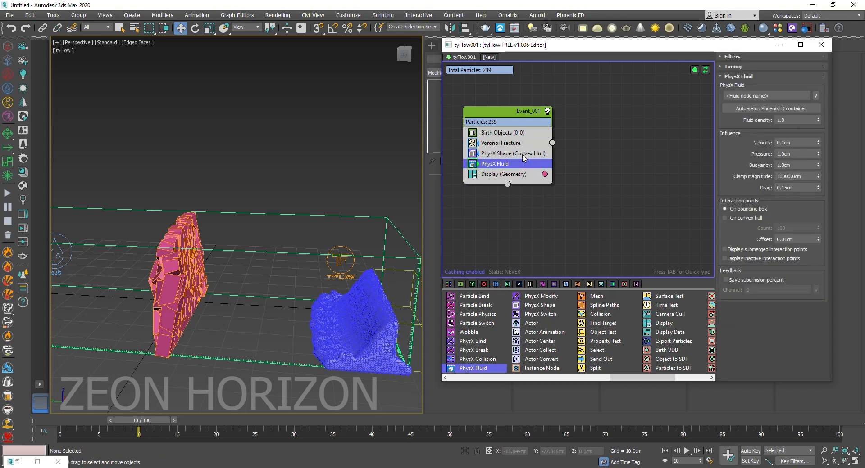
Set the PhysX Fluid node name to PhoenixFDLiquid001 and run the auto-setup for the PhoenixFD container
left_click(781, 93)
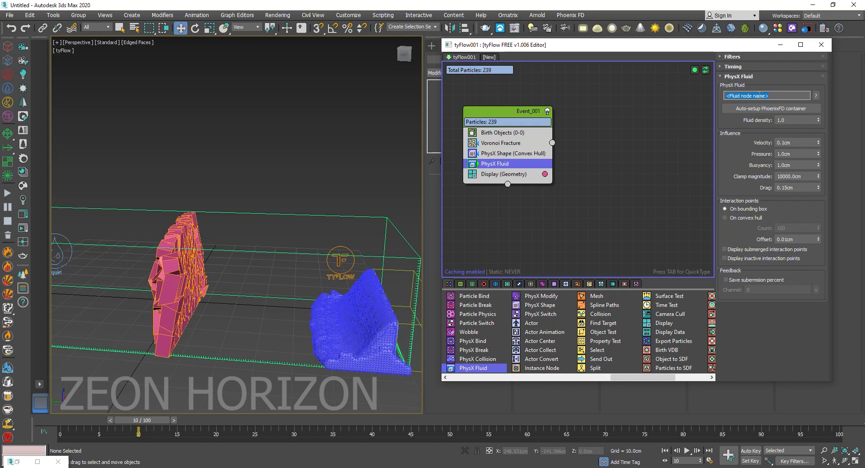
left_click_drag(309, 187, 248, 229)
left_click_drag(504, 47, 563, 68)
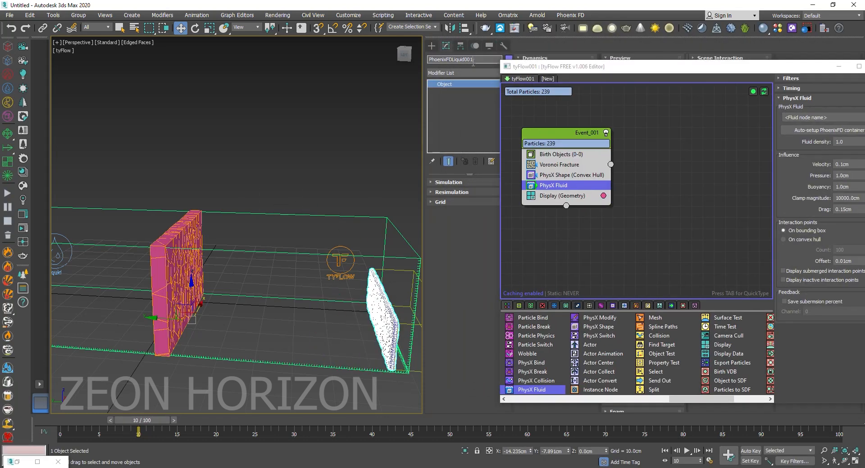
left_click_drag(791, 70, 682, 51)
left_click_drag(720, 97, 576, 91)
type("PhoenixFDLiquid001")
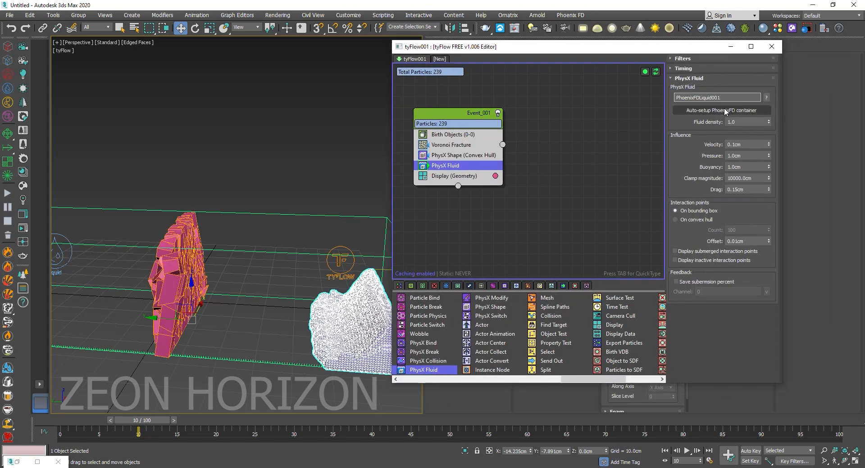
left_click(724, 111)
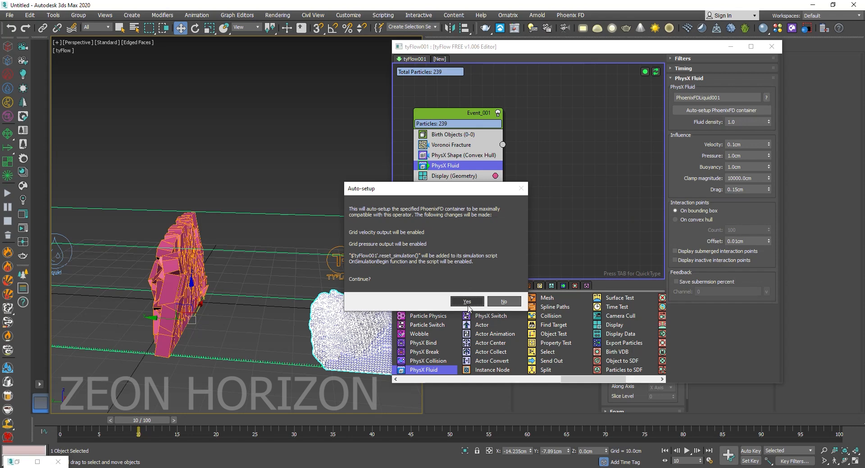
left_click(466, 302)
Scrub to frame 78 to examine the fragments in the water, turn off edged faces, and return to frame 0
left_click_drag(146, 425, 570, 431)
middle_click_drag(156, 334, 194, 368)
left_click_drag(573, 422, 661, 422)
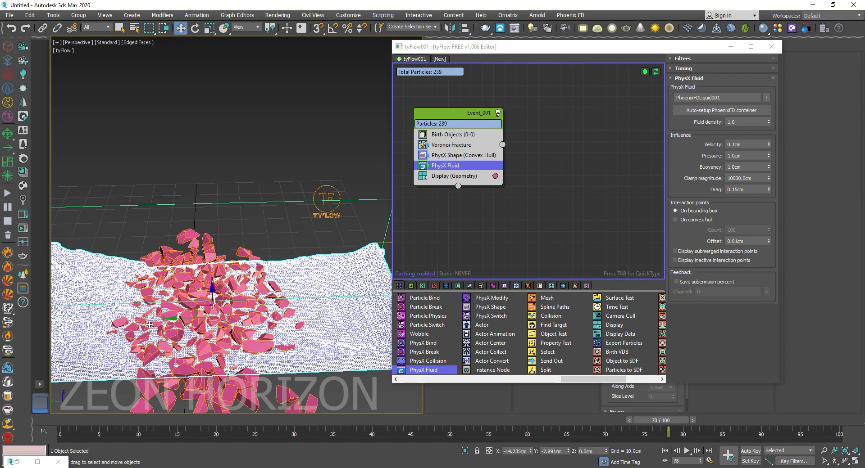
key("F4")
middle_click_drag(128, 288, 283, 301, "alt")
left_click_drag(674, 424, 610, 423)
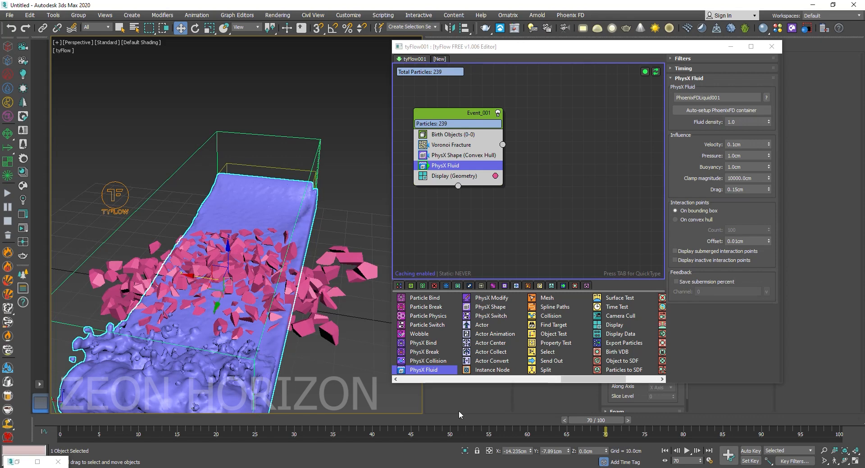
left_click_drag(594, 420, 72, 421)
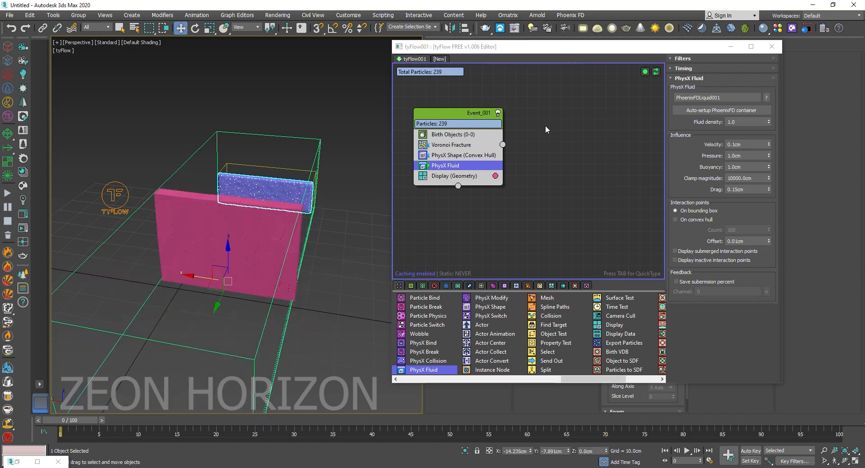
Minimize the tyFlow editor and create an upright box along the container's long side, about 138 cm long and 6.4 cm wide
left_click(729, 46)
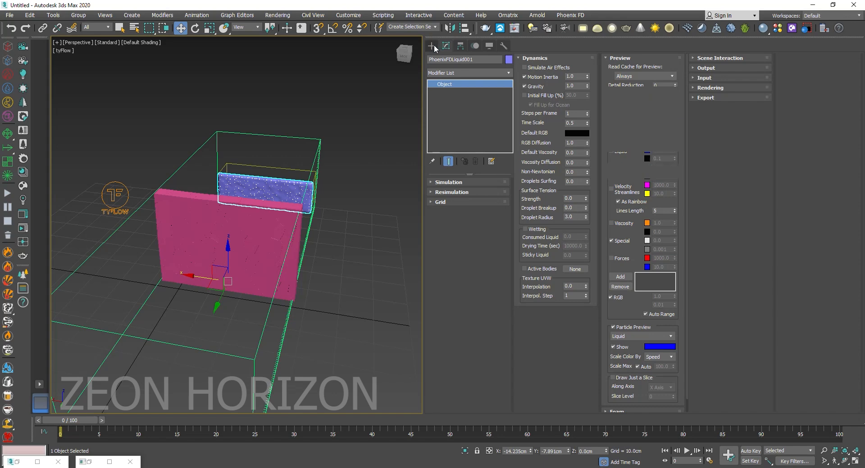
left_click(432, 46)
left_click(449, 102)
middle_click_drag(315, 167, 308, 240, "alt")
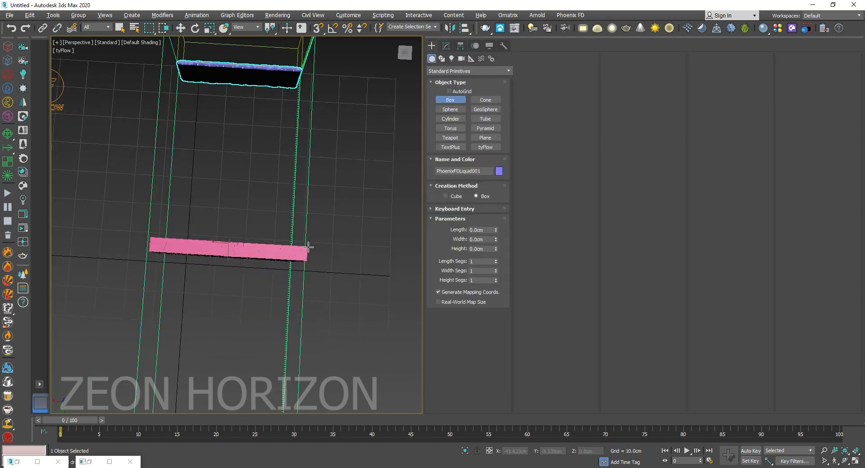
scroll(291, 214, "down", 4)
key("alt+w")
scroll(117, 94, "up", 2)
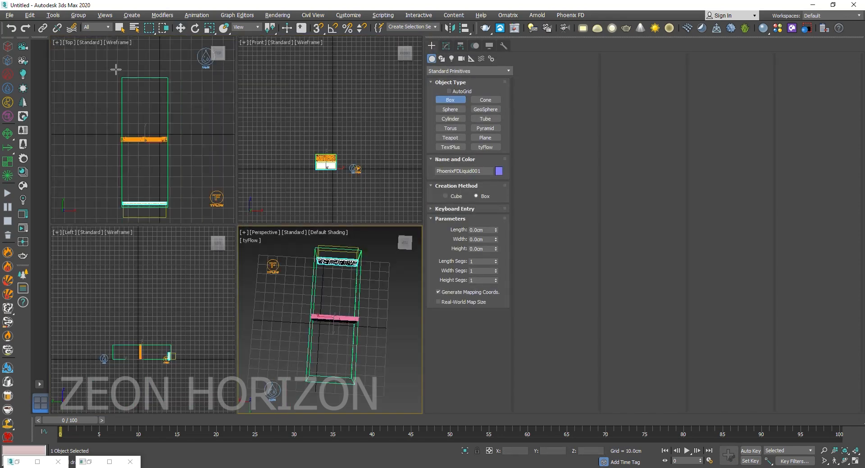
mouse_move(114, 72)
left_mouse_down()
mouse_move(109, 182)
mouse_move(122, 218)
left_mouse_up()
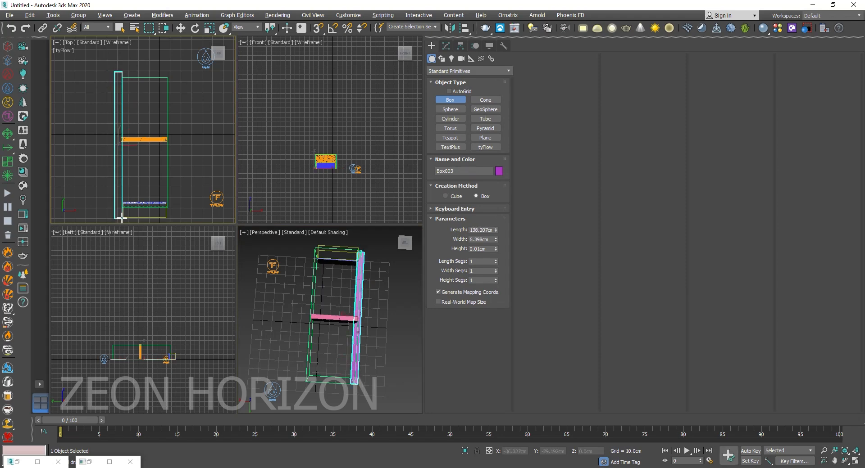
left_click(106, 182)
key("w")
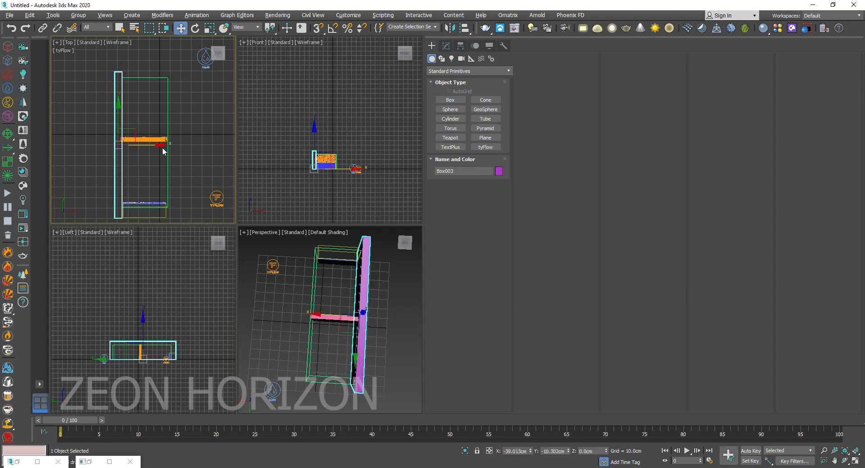
Display the long side box as a non-renderable bounding box and copy it to the container's opposite long side
right_click(116, 134)
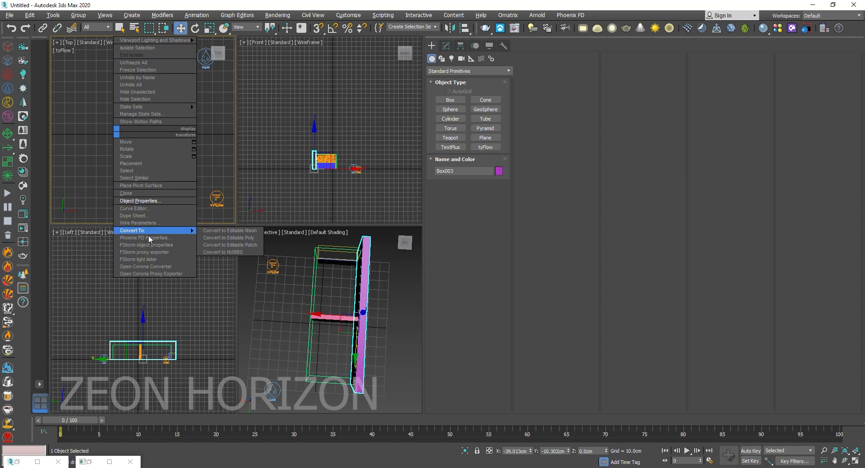
left_click(149, 201)
left_click(459, 223)
left_click(461, 363)
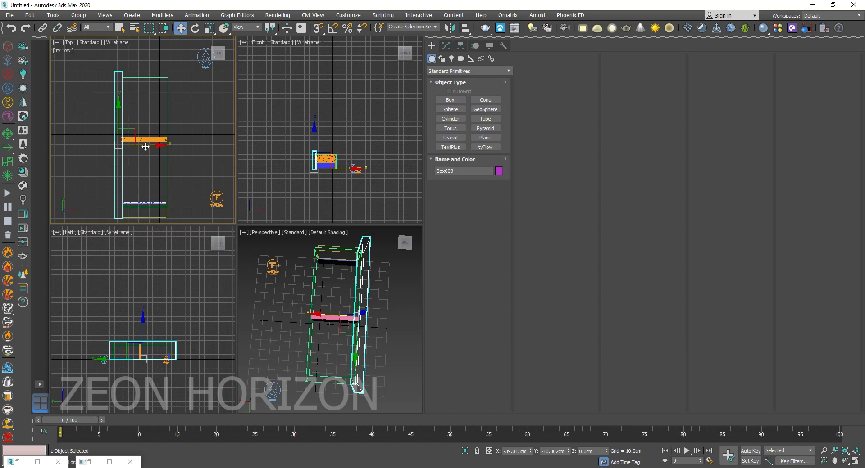
left_click_drag(144, 147, 197, 145, "shift")
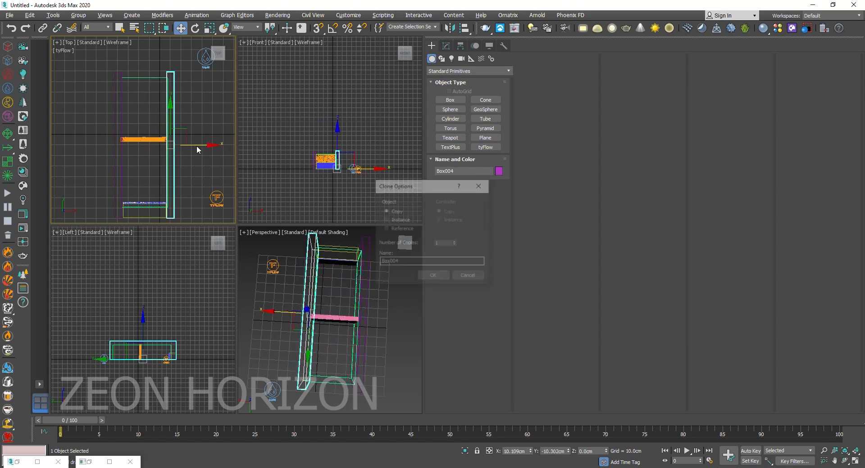
Create a box across one short end of the container, about 50 cm wide, and scale its height to about 217%
left_click(450, 100)
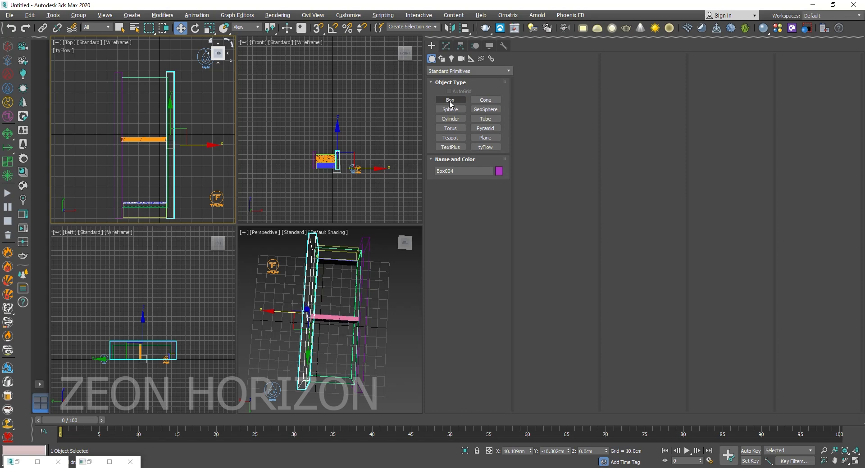
left_click_drag(117, 70, 171, 78)
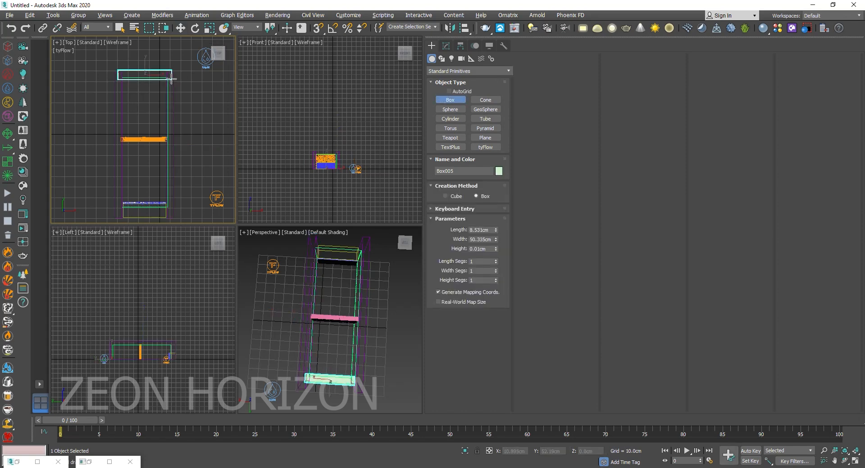
left_click(154, 56)
key("w")
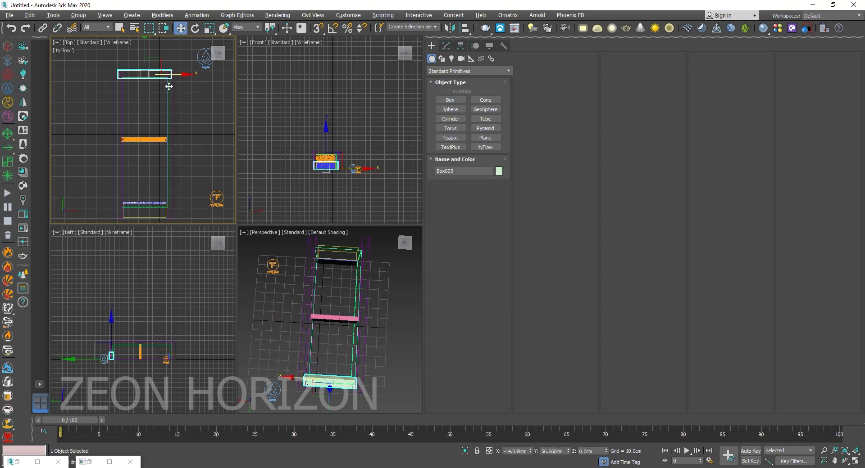
middle_click_drag(342, 334, 274, 272, "alt")
key("r")
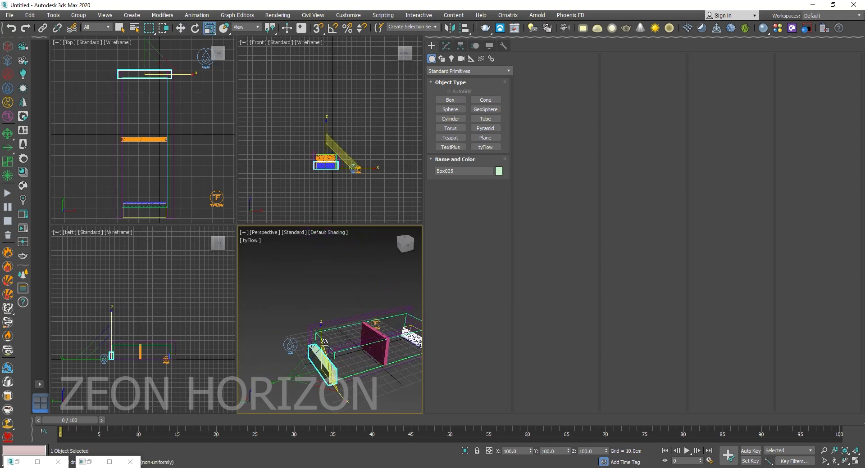
left_click_drag(320, 330, 306, 292)
Set the end box to display as a box and turn off its Renderable property
right_click(309, 349)
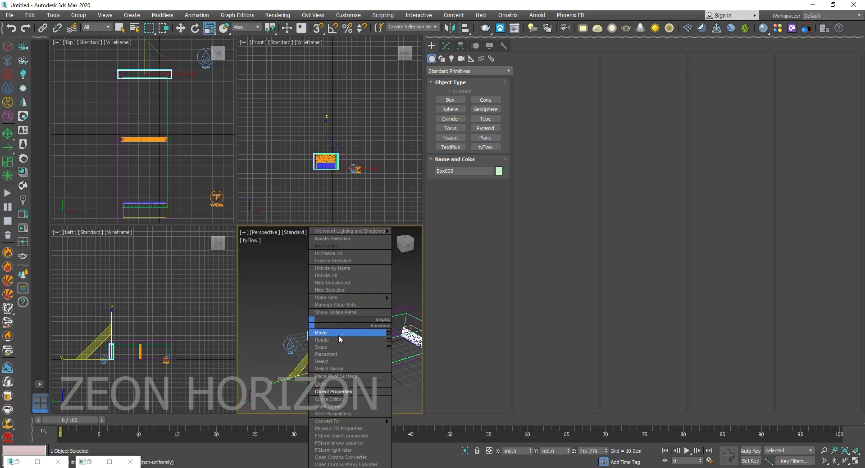
left_click(340, 392)
left_click(353, 254)
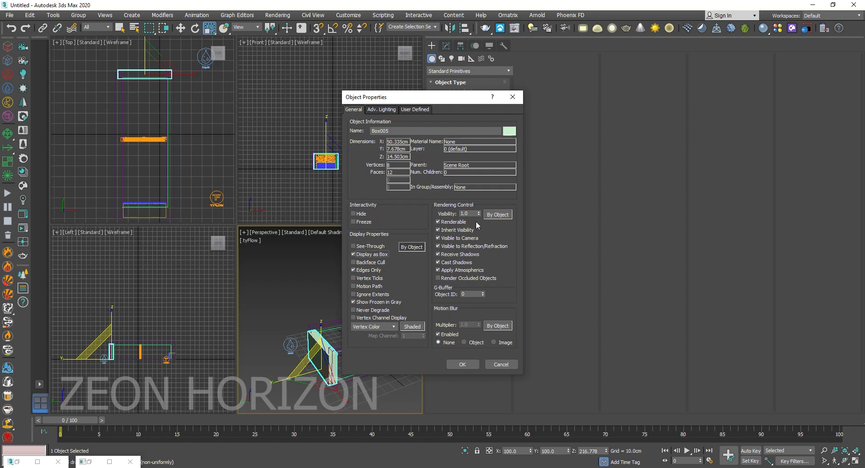
left_click(438, 222)
left_click(447, 362)
Copy the end box to the opposite short end of the container and clear the selection
key("w")
middle_click_drag(330, 371, 297, 378)
middle_click_drag(143, 135, 140, 130)
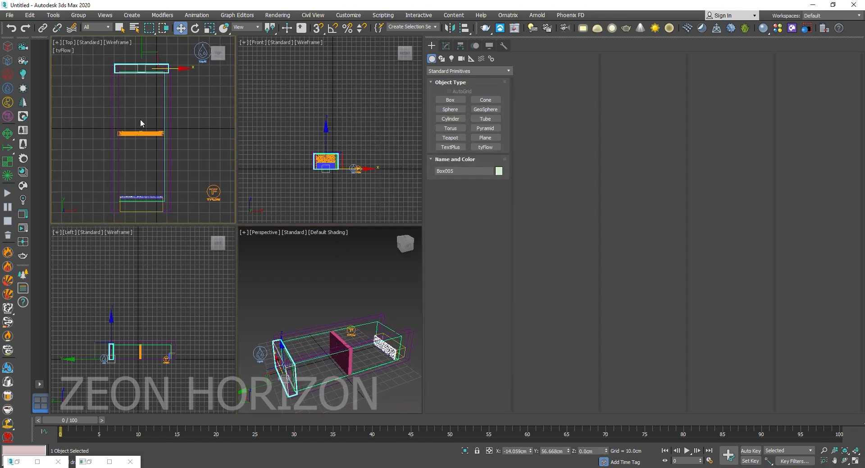
left_click_drag(142, 47, 145, 181, "shift")
left_click(433, 276)
left_click(288, 263)
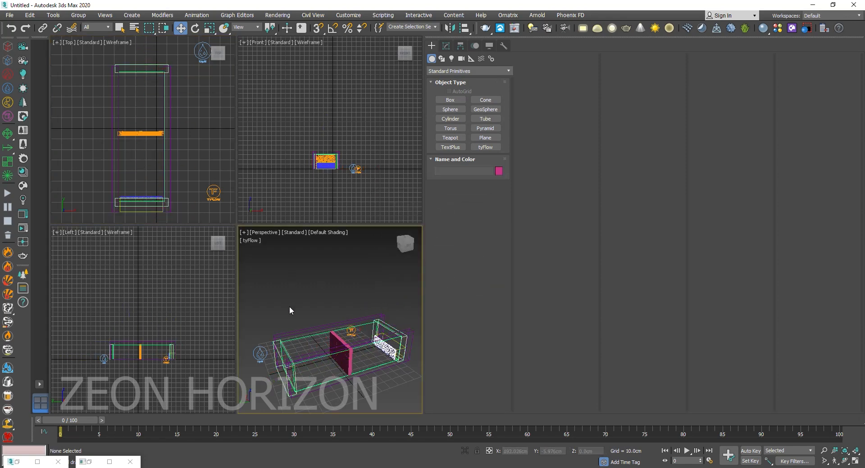
Maximize the perspective view, restore the tyFlow editor and select all four boxes around the container
key("alt+w")
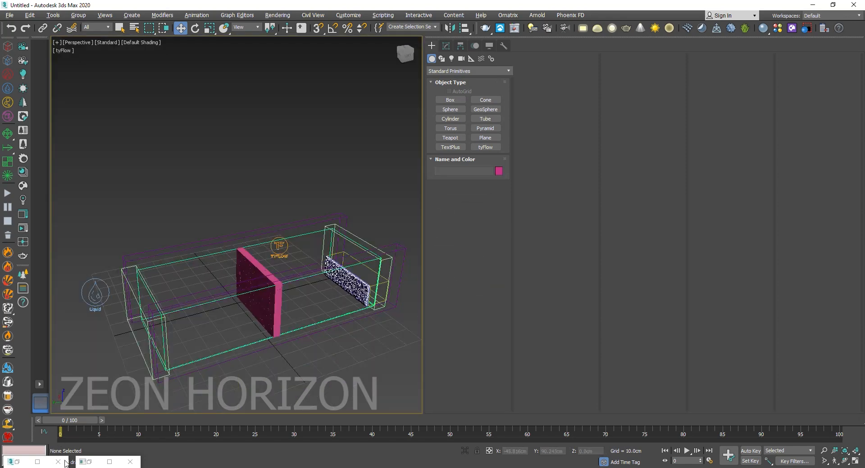
left_click(17, 462)
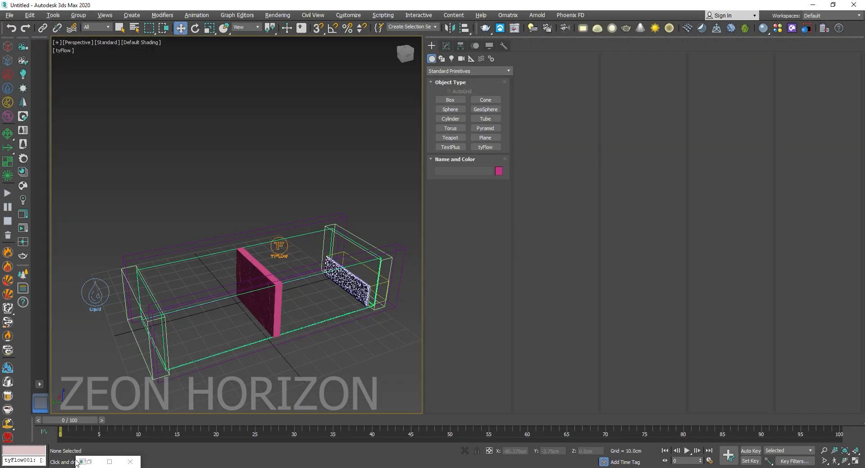
left_click(89, 462)
left_click(153, 249)
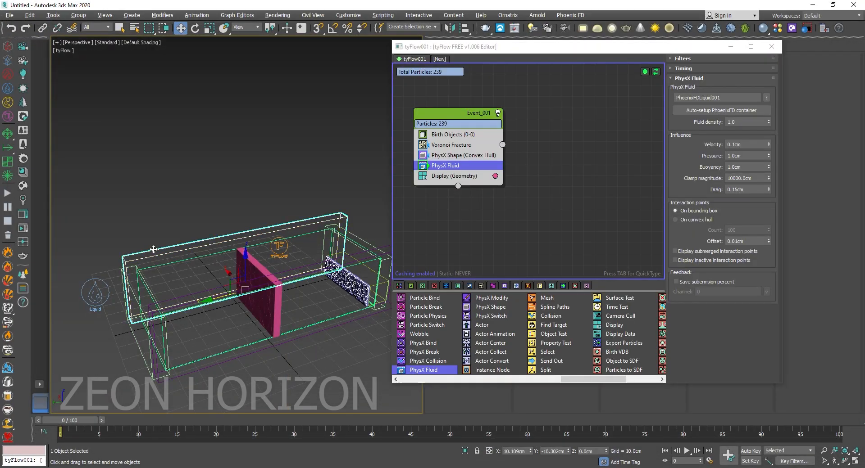
left_click(138, 310, "ctrl")
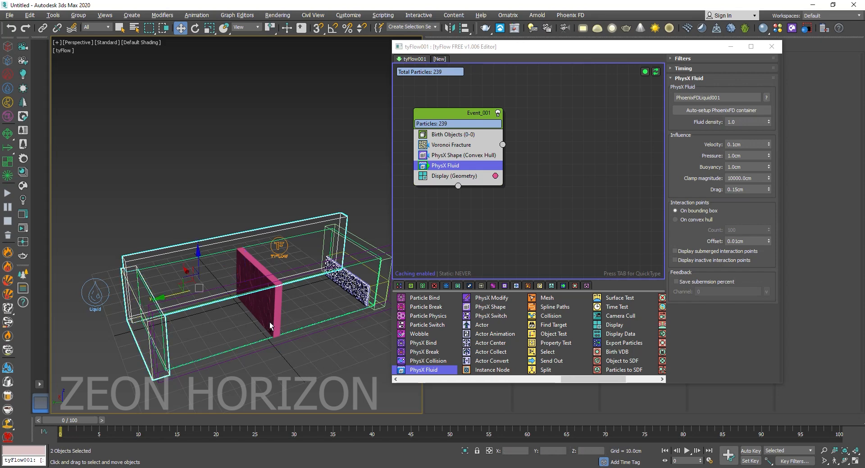
left_click(227, 284, "ctrl")
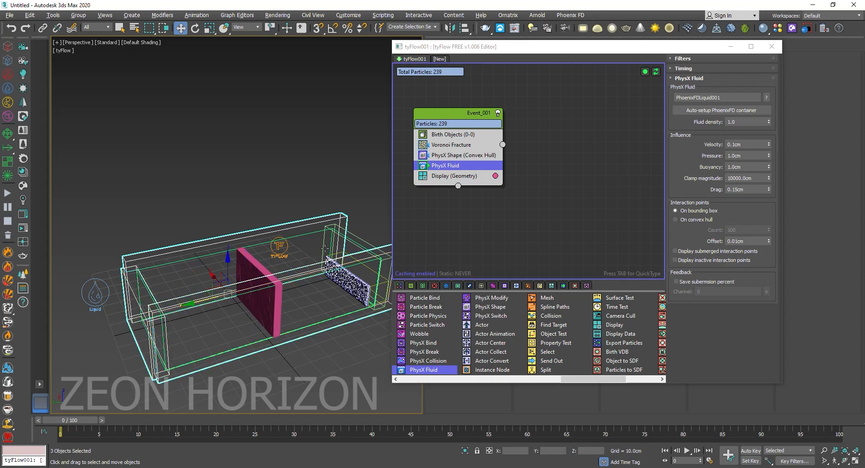
left_click(364, 242, "ctrl")
middle_click_drag(364, 241, 273, 213, "alt")
Add a PhysX Collision operator beneath PhysX Fluid and add the four selected boxes as its colliders
key("Tab")
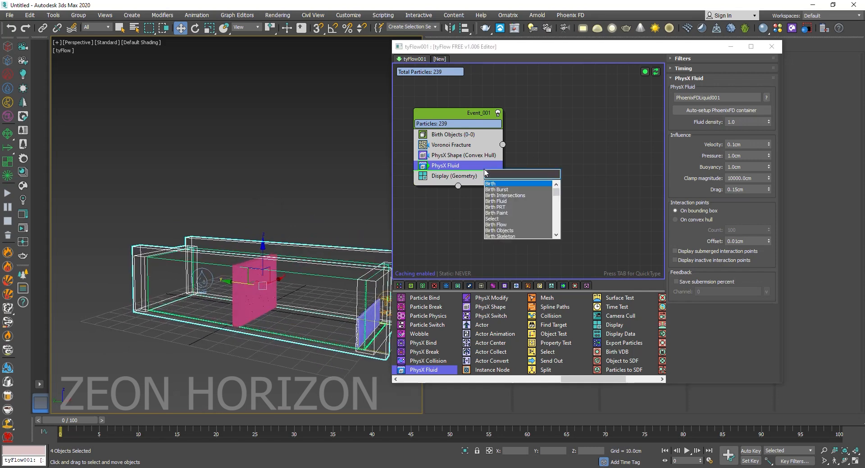
type("phy")
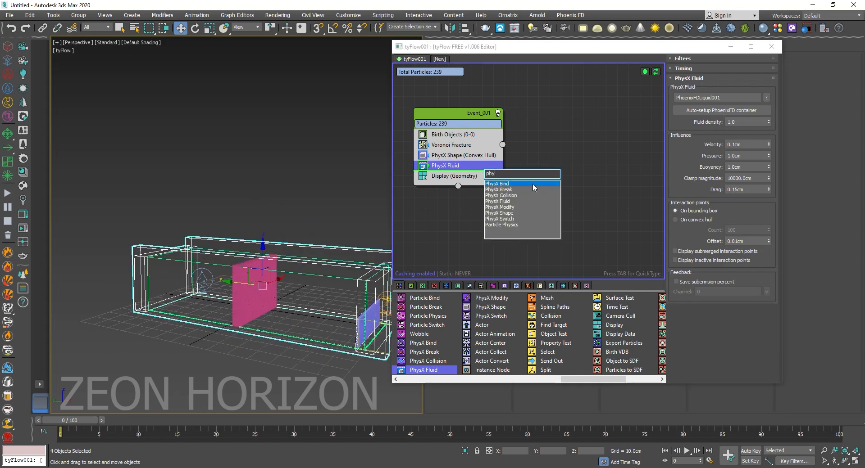
left_click(514, 196)
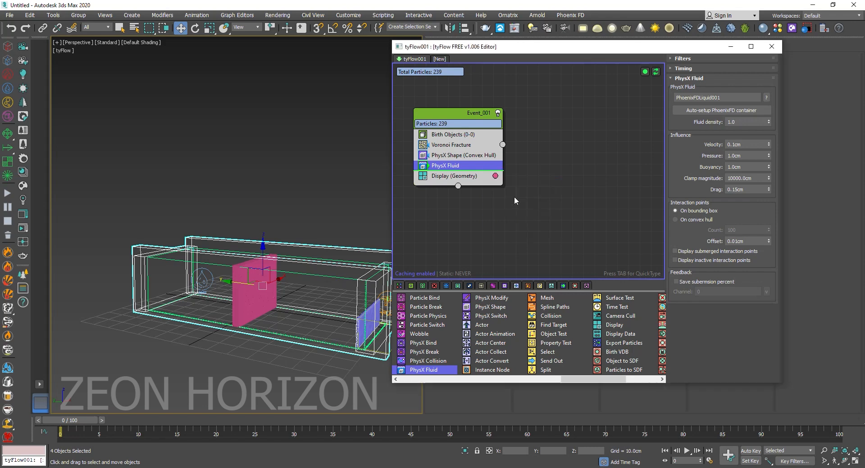
left_click_drag(709, 41, 709, 33)
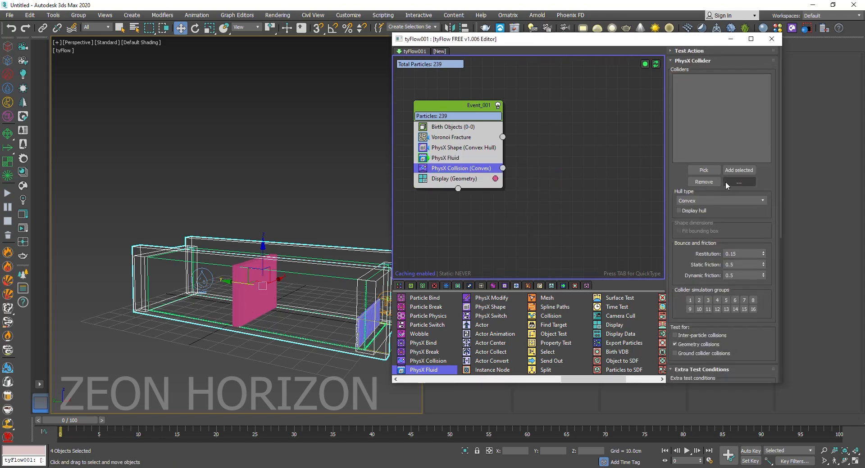
left_click(735, 174)
Scrub through the timeline to frame 60 to examine how the wall fragments react to the water and the boxes, and close the tyFlow editor
left_click_drag(81, 415, 845, 421)
key("w")
scroll(209, 301, "up", 3)
middle_click_drag(209, 301, 107, 298, "alt")
left_click_drag(63, 421, 524, 421)
left_click(771, 39)
middle_click_drag(338, 202, 129, 257, "alt")
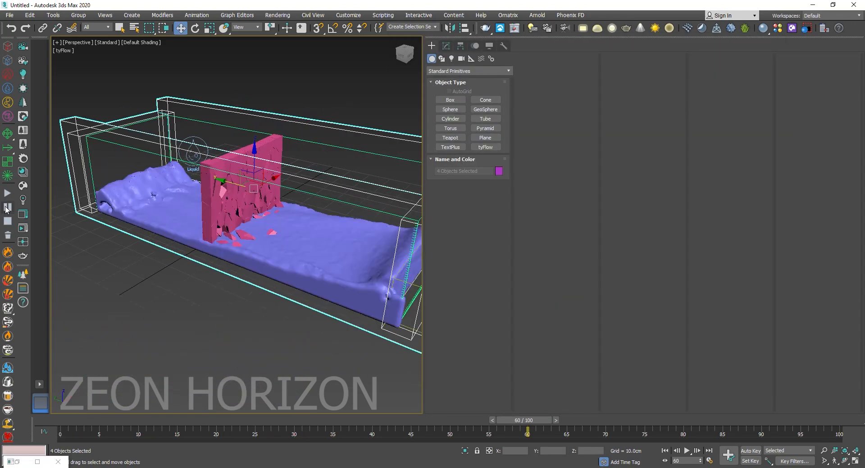
middle_click_drag(203, 227, 371, 221)
scroll(171, 271, "down", 4)
Enable the particle interface in the Interfaces settings of the tyFlow object
left_click(275, 232)
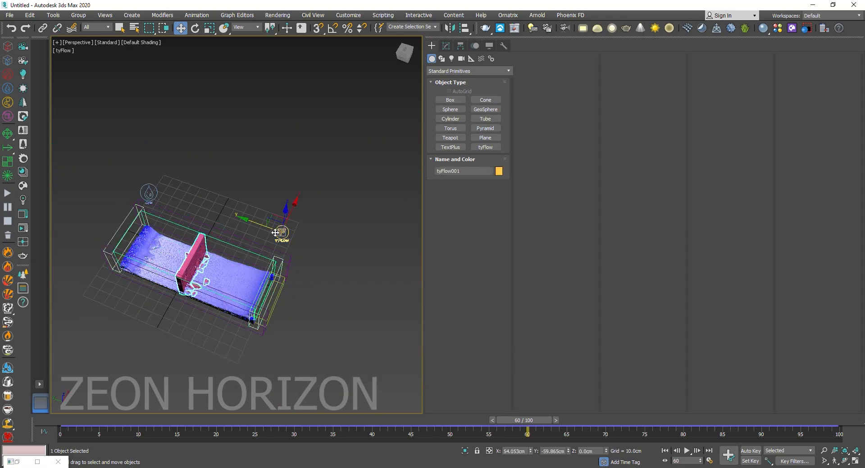
left_click(447, 47)
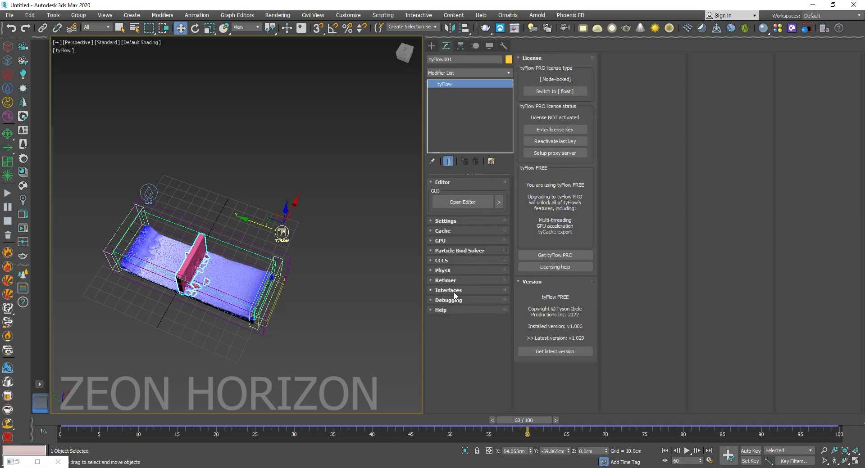
left_click(451, 290)
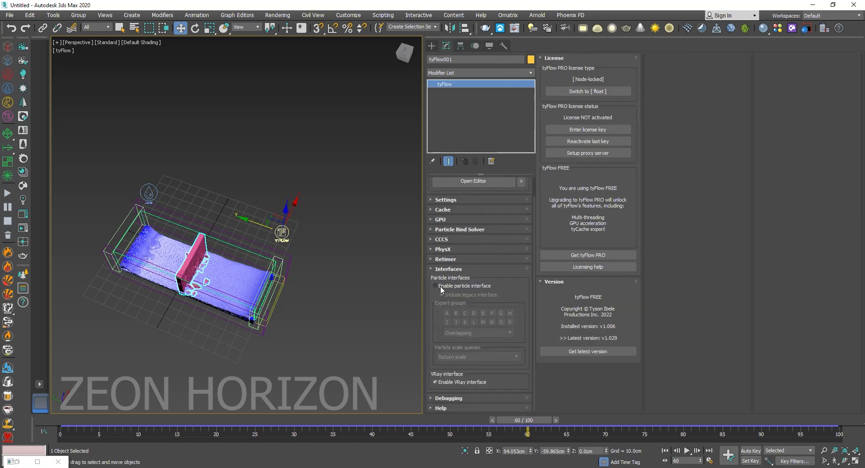
left_click(435, 286)
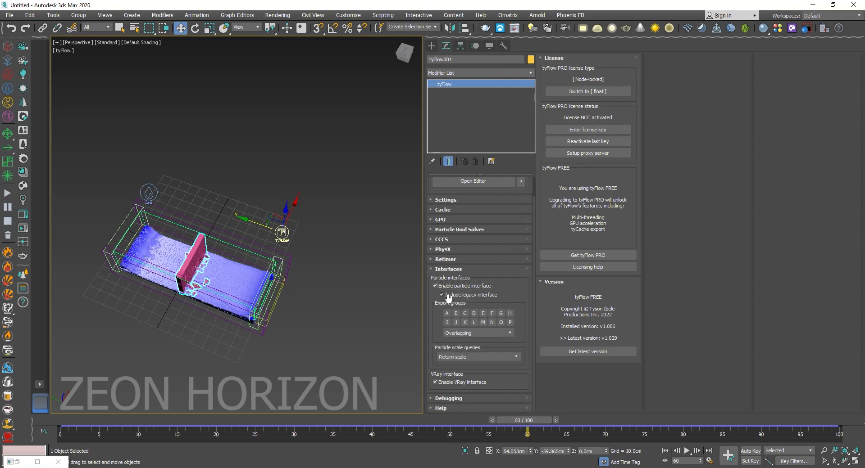
Review the Phoenix FD properties of the tyFlow object, including its Solid Object and Animated Vertices options
right_click(281, 234)
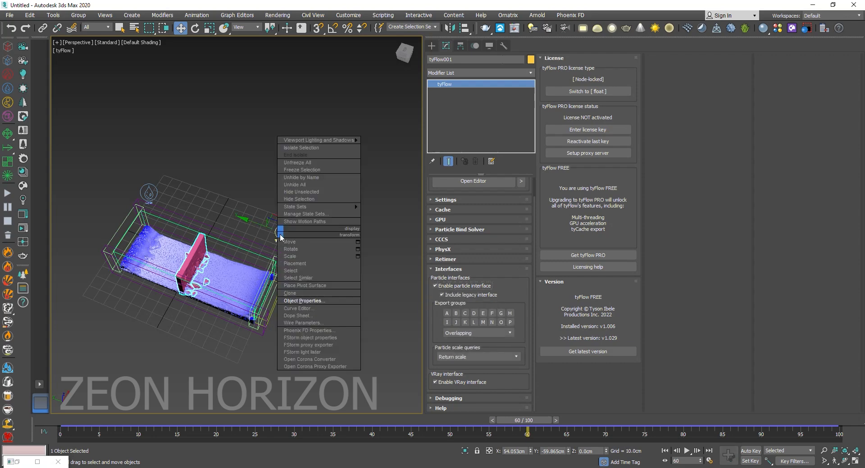
left_click(315, 331)
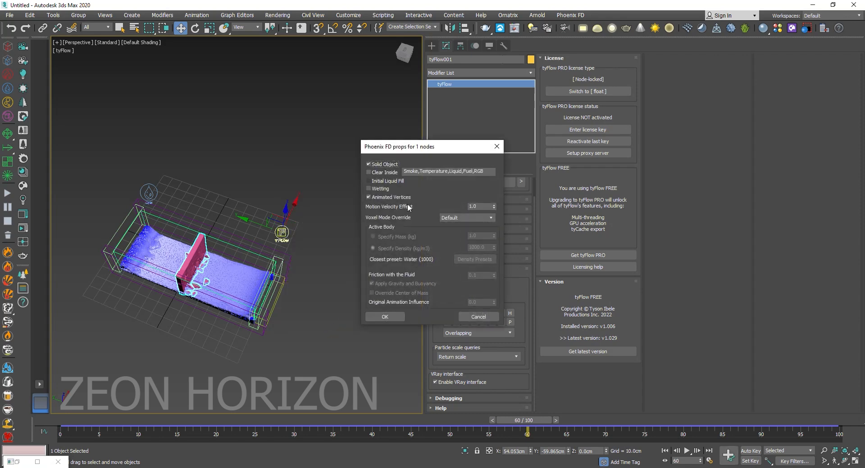
left_click(384, 318)
left_click_drag(380, 147, 430, 111)
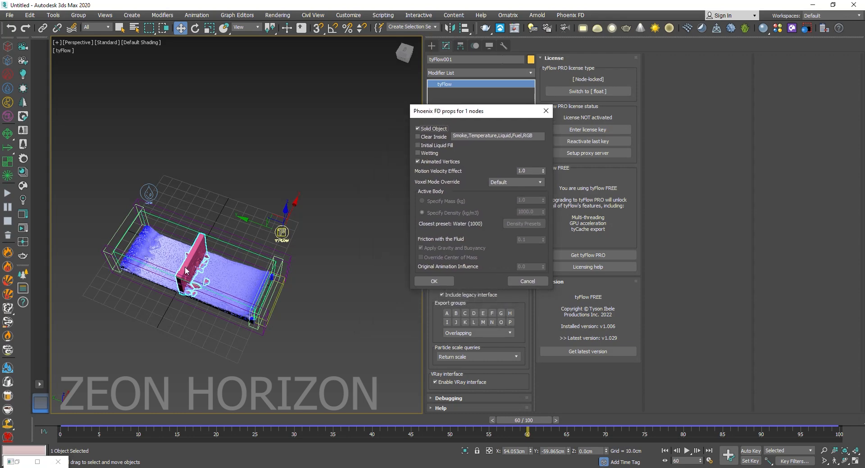
left_click(424, 282)
Run the Phoenix FD liquid simulation again with the fractured wall included
middle_click_drag(268, 332, 294, 345, "alt")
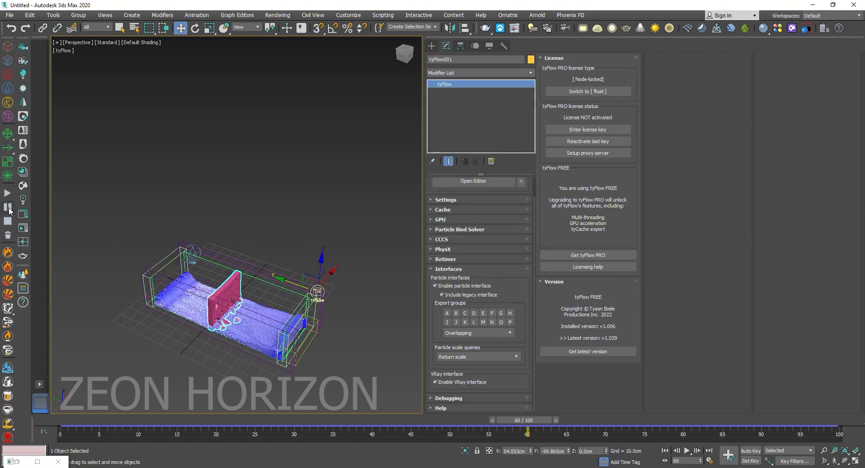
middle_click_drag(175, 221, 184, 221)
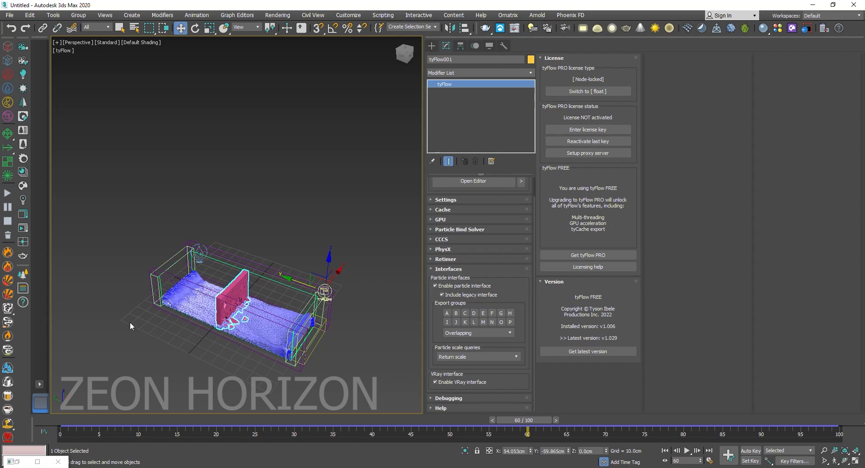
scroll(221, 252, "up", 4)
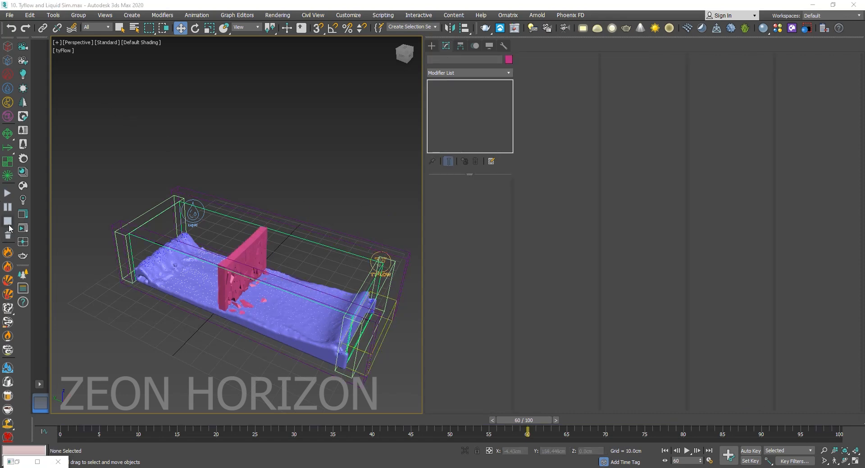
left_click(7, 193)
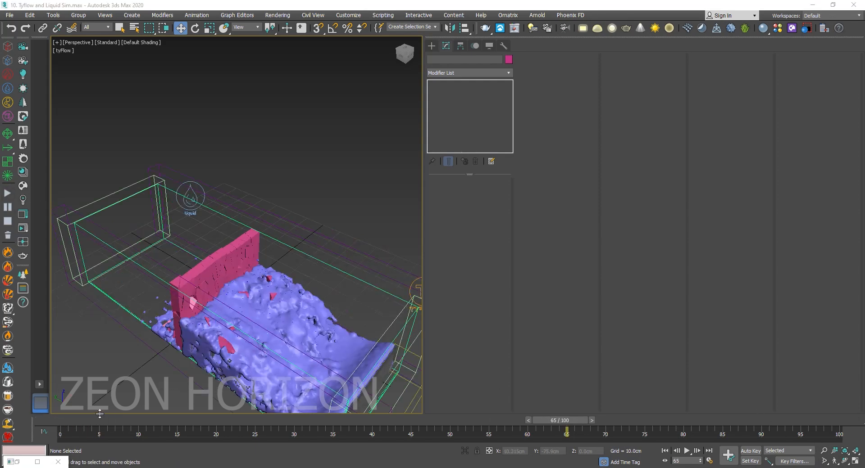
Scrub around frame 38 and back to frame 24 to examine the water striking the wall, and restore the tyFlow editor
left_click_drag(67, 420, 358, 439)
middle_click_drag(285, 357, 328, 380, "alt")
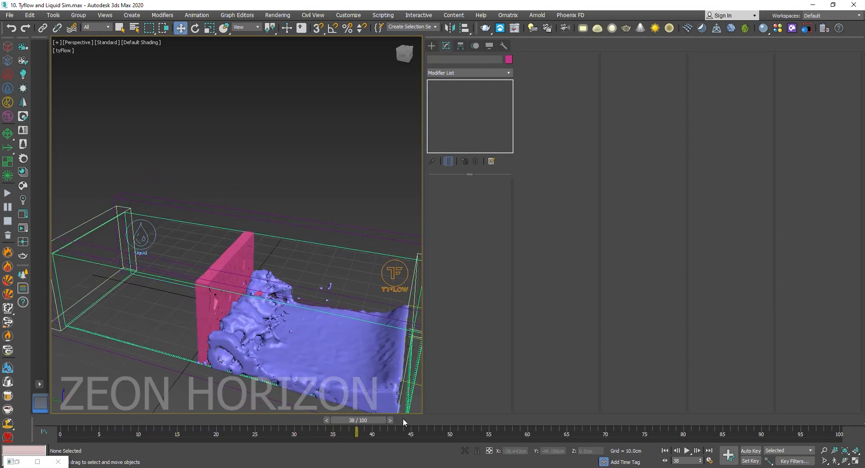
left_click_drag(403, 418, 450, 418)
left_click_drag(435, 420, 336, 421)
key("w")
left_click(22, 461)
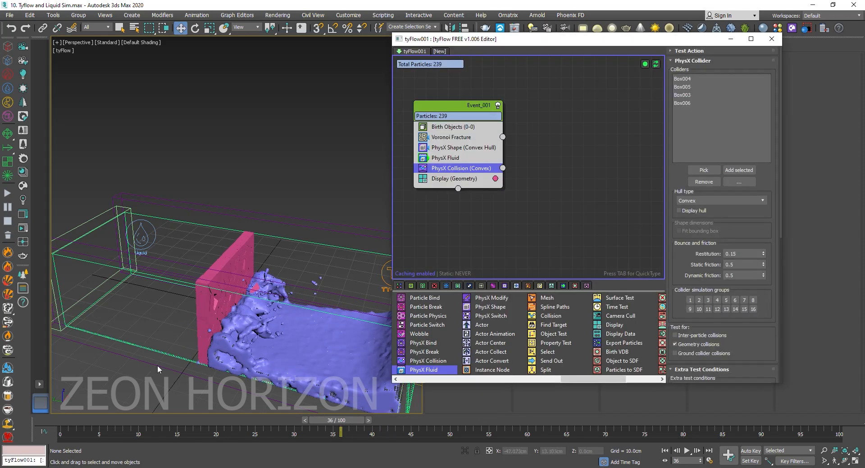
left_click_drag(342, 421, 246, 421)
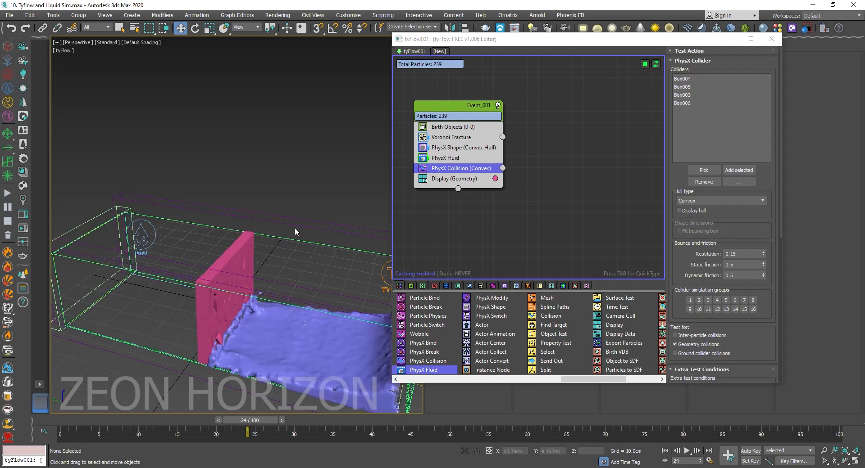
Set the fluid density of the PhysX Fluid operator to 3.0 and minimize the tyFlow editor
left_click(525, 162)
left_click(462, 158)
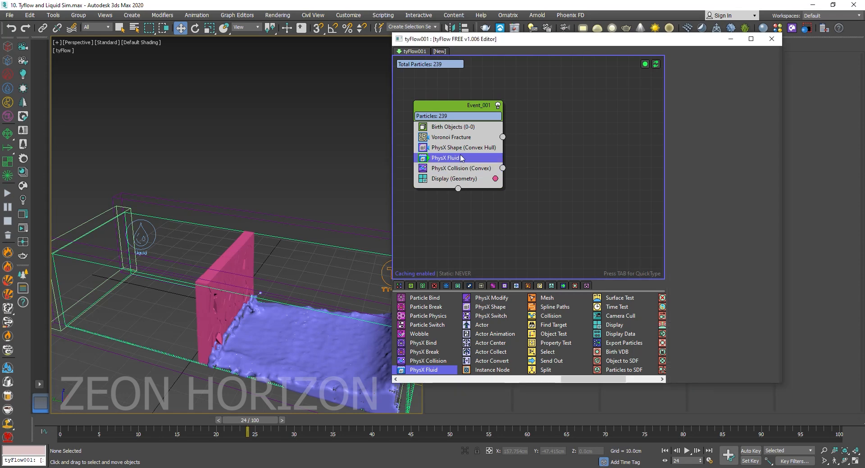
left_click_drag(472, 31, 474, 23)
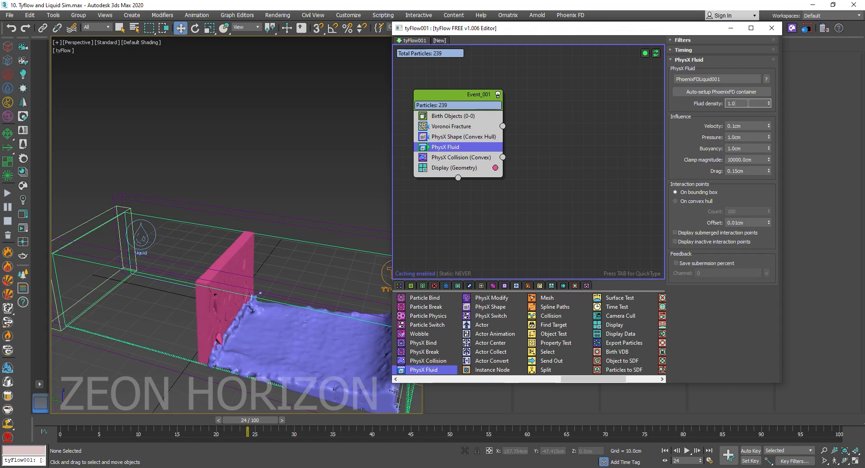
type("2")
key("Return")
type("3")
left_click(730, 28)
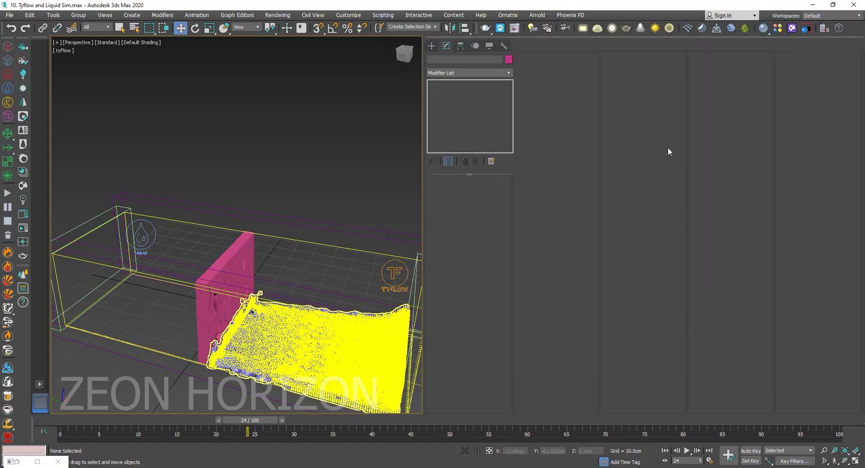
Scrub the re-simulated wall animation around frame 21 to examine the break, recheck the PhysX Fluid settings, and return to frame 0
key("Home")
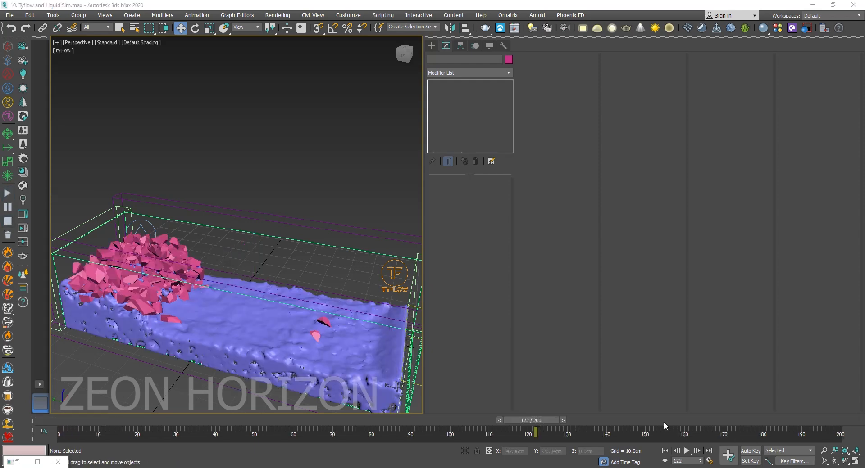
left_click_drag(64, 425, 84, 436)
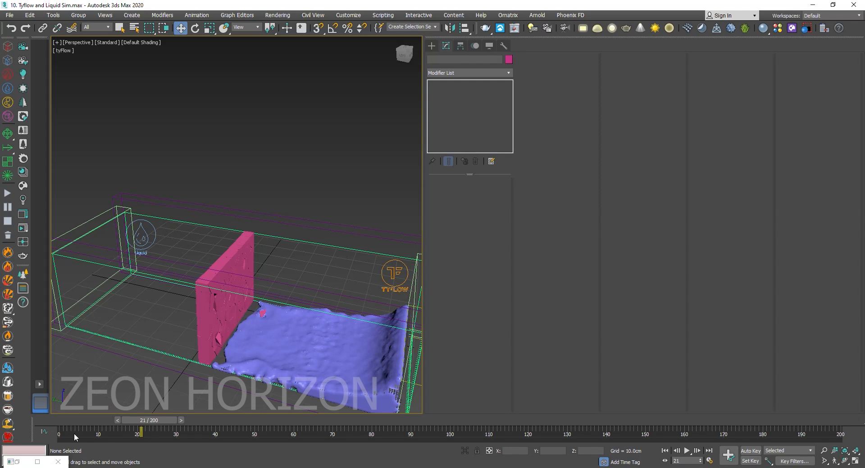
left_click(18, 462)
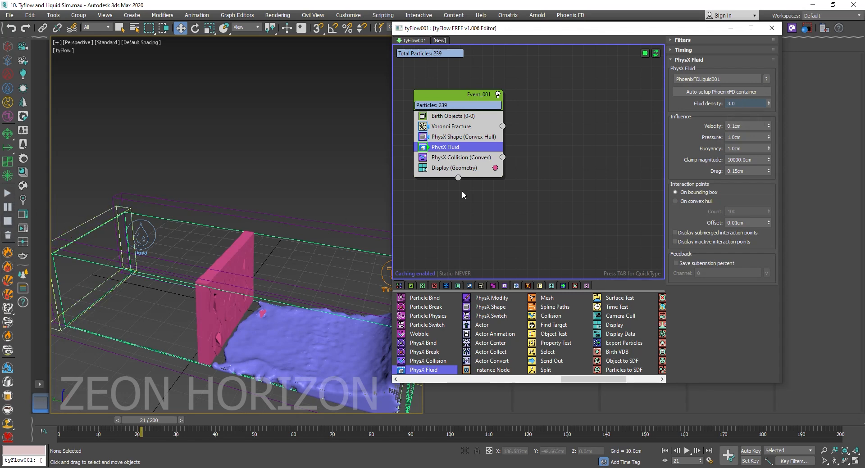
left_click(730, 28)
mouse_move(69, 422)
left_mouse_down()
mouse_move(324, 422)
mouse_move(379, 434)
mouse_move(527, 436)
mouse_move(59, 435)
left_mouse_up()
key("w")
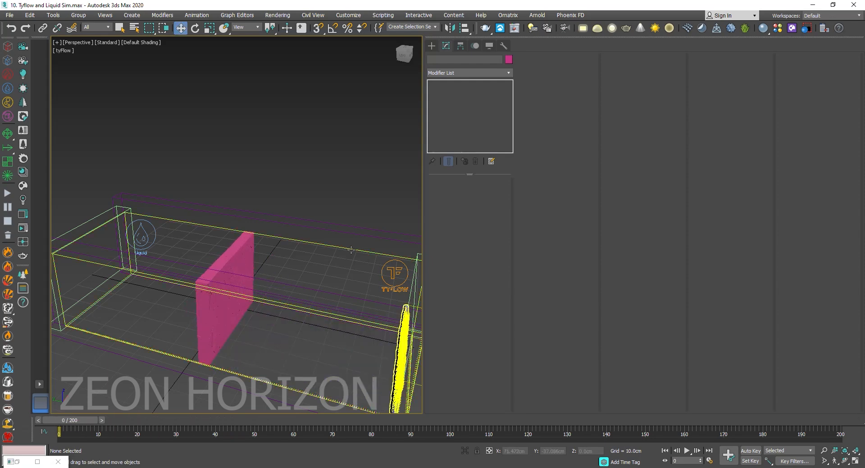
Create a teapot with a radius of about 14 cm inside the liquid container, between the wall and the water source
left_click(431, 45)
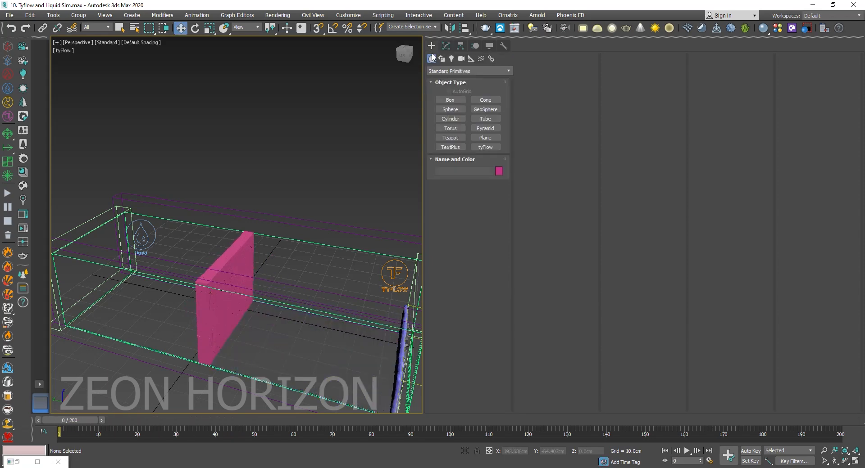
left_click(450, 138)
left_click_drag(266, 330, 273, 361)
right_click(273, 362)
middle_click_drag(258, 324, 273, 337, "alt")
key("e")
key("w")
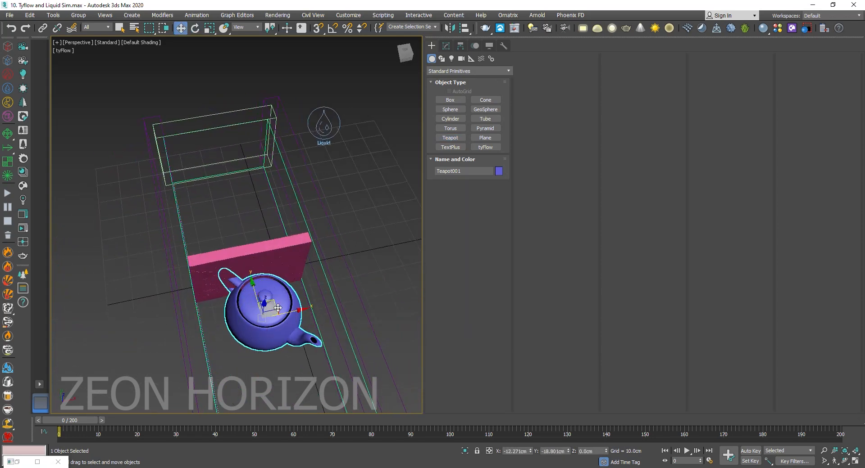
middle_click_drag(270, 342, 359, 261, "alt")
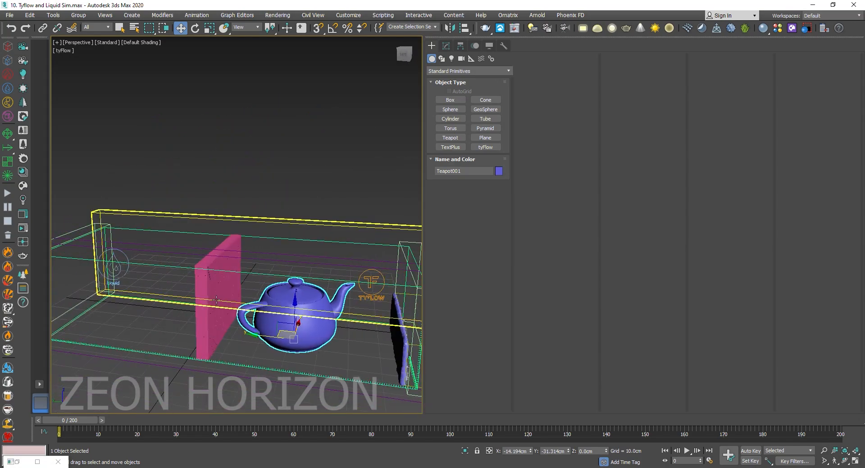
Replace Box002 with Teapot001 as the source object of the Birth Objects operator in the tyFlow editor
left_click(13, 460)
left_click(19, 462)
left_click(19, 462)
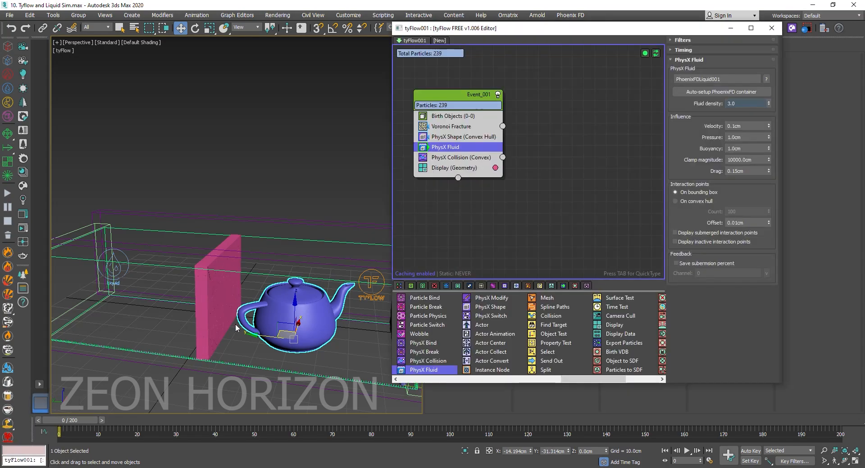
middle_click_drag(228, 334, 357, 245, "alt")
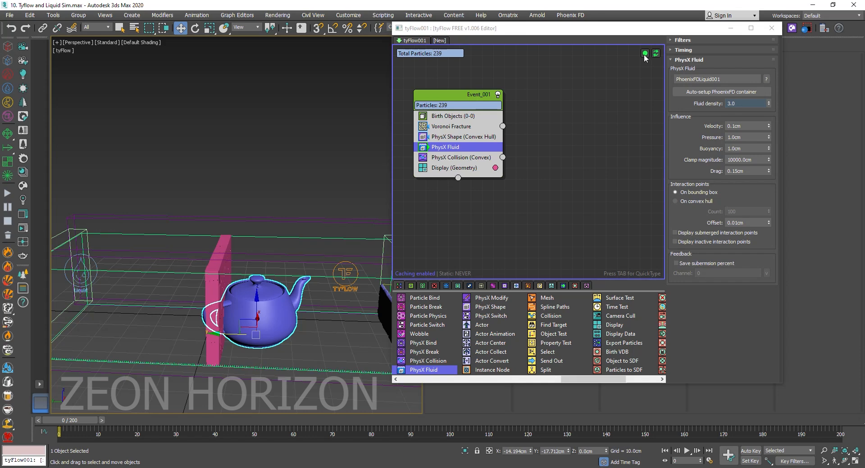
left_click(474, 126)
left_click(473, 116)
left_click_drag(471, 23, 471, 14)
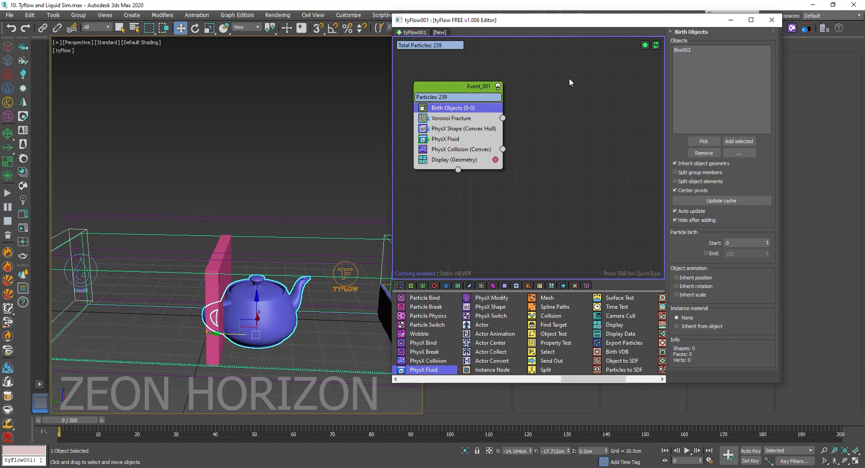
left_click(692, 50)
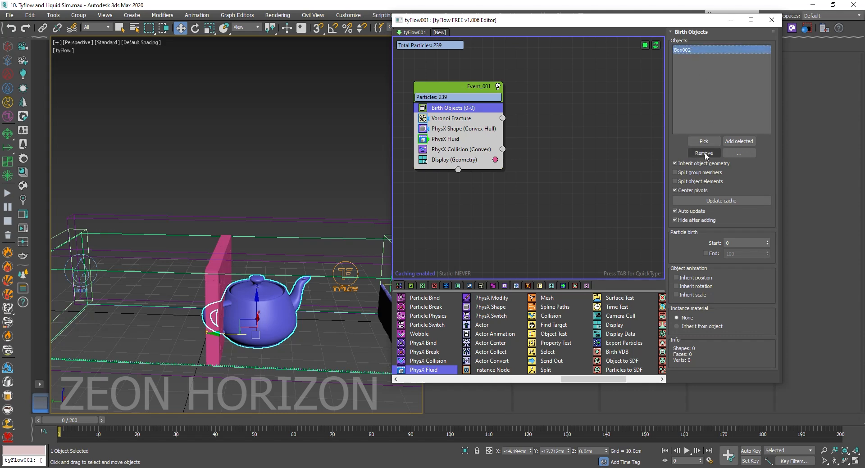
left_click(703, 153)
left_click(703, 141)
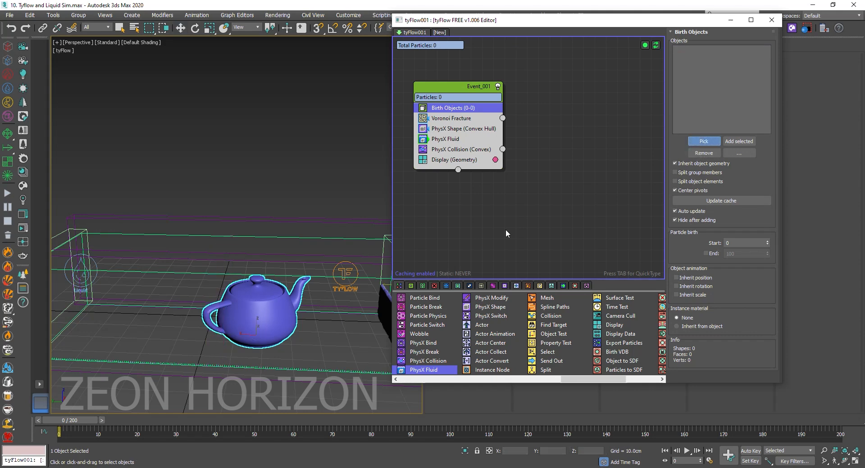
left_click(246, 318)
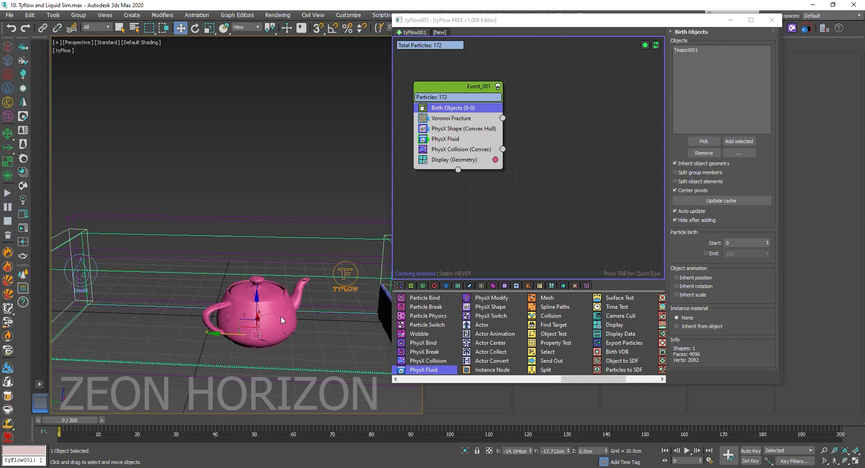
Check the fractured teapot at the start of the timeline and add a PhysX Bind operator after PhysX Fluid in Event_001
scroll(280, 316, "up", 6)
scroll(280, 317, "down", 5)
mouse_move(81, 420)
left_mouse_down()
mouse_move(206, 418)
mouse_move(67, 419)
left_mouse_up()
key("w")
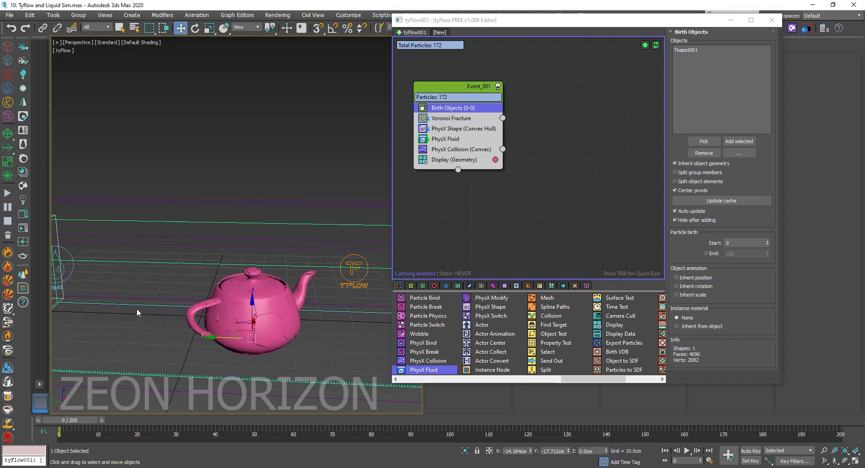
left_click(470, 139)
key("Tab")
type("phys")
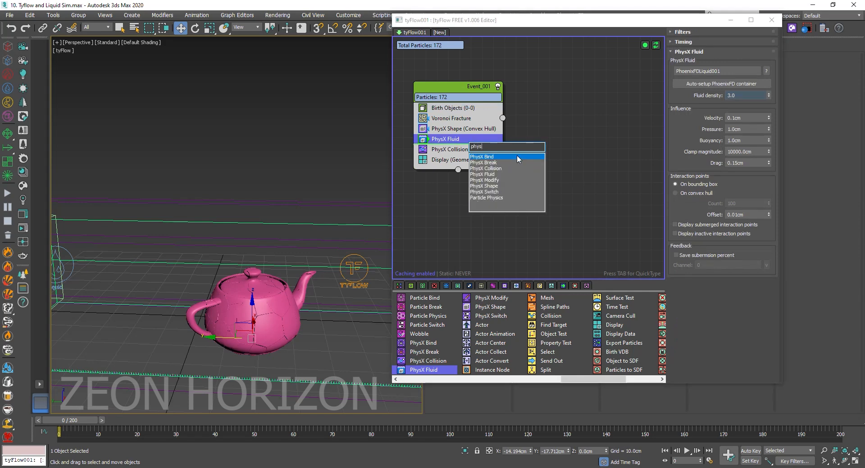
left_click(517, 157)
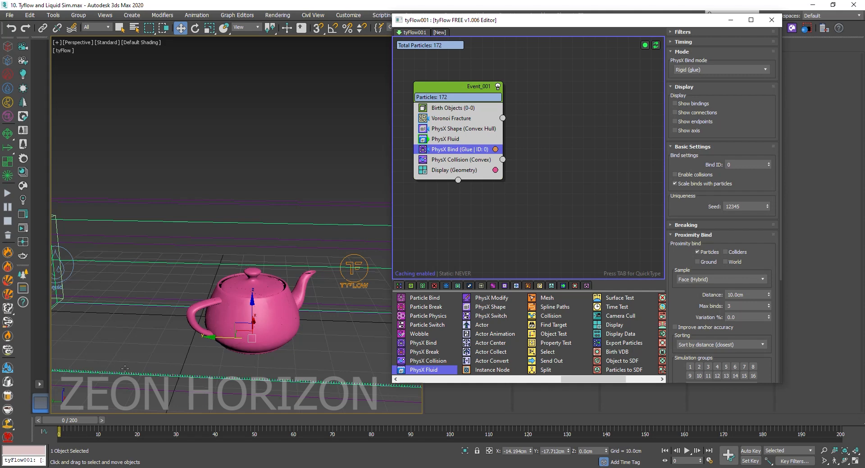
Make the PhysX binds breakable with a breaking force of 50000
left_click(700, 226)
left_click(675, 215)
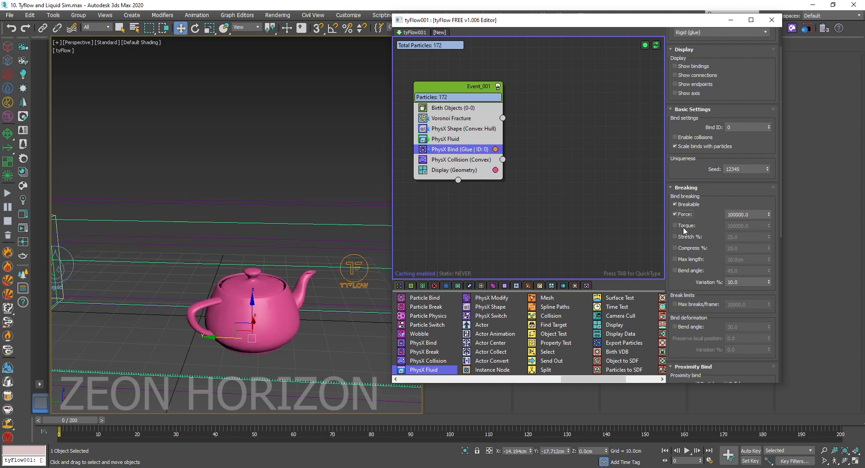
left_click(728, 215)
type("5")
key("Return")
Run the Phoenix FD simulation with the bound teapot and scrub back to frame 0 to review the result
left_click(730, 20)
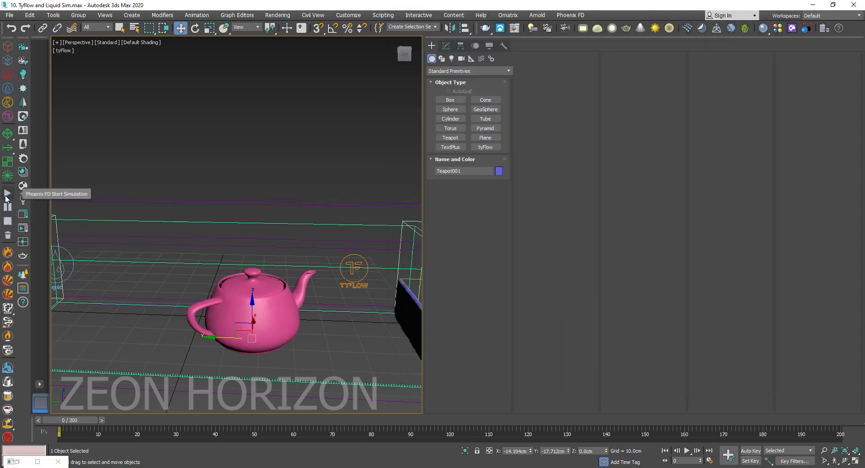
left_click(7, 195)
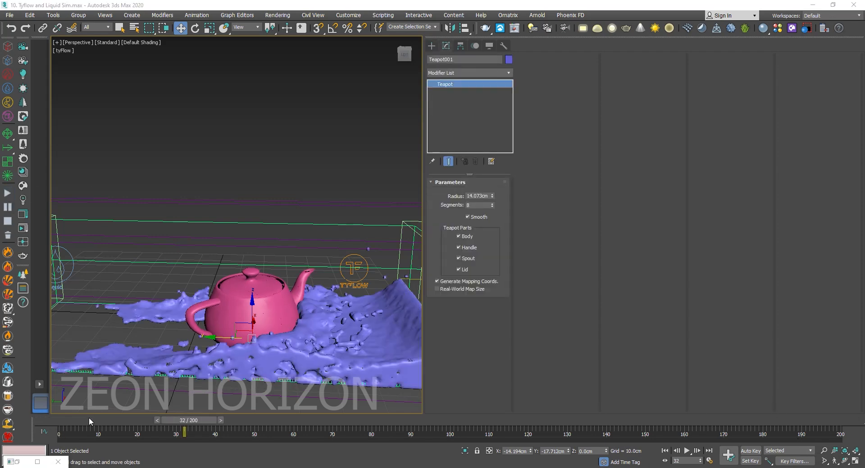
left_click_drag(89, 422, 58, 435)
Lower the breaking force of the PhysX Bind operator to 10000 in the tyFlow editor
left_click(10, 462)
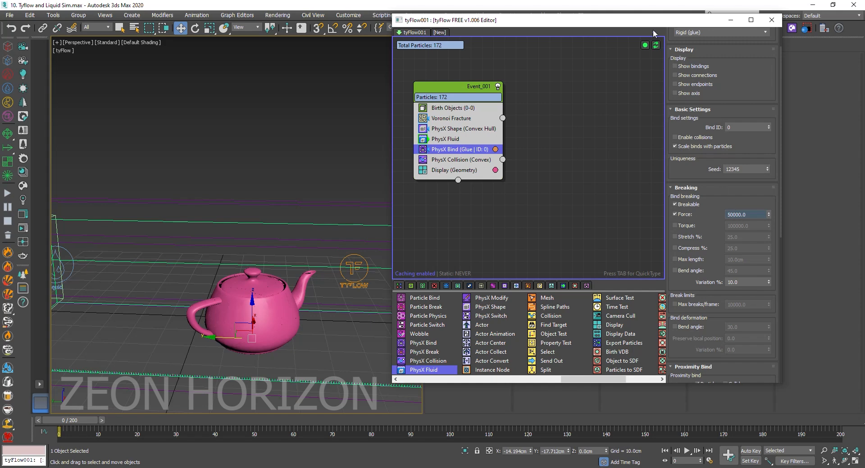
left_click_drag(658, 16, 658, 6)
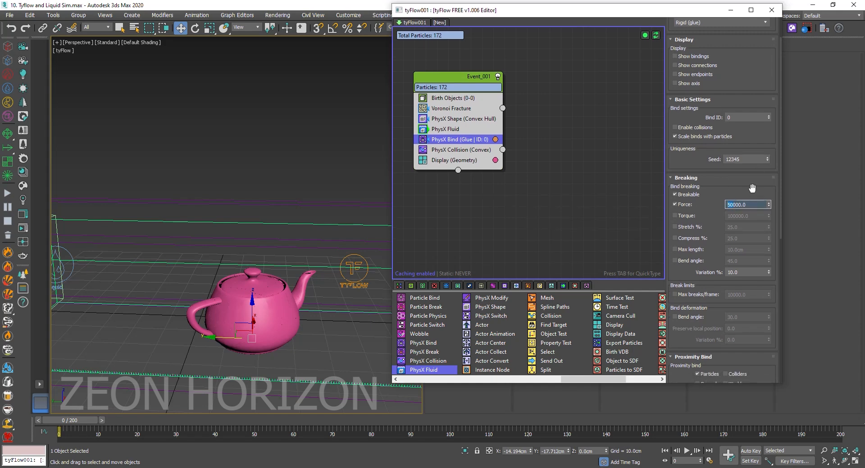
left_click_drag(751, 205, 630, 252)
left_click_drag(92, 421, 152, 428)
key("w")
left_click(731, 203)
key("Return")
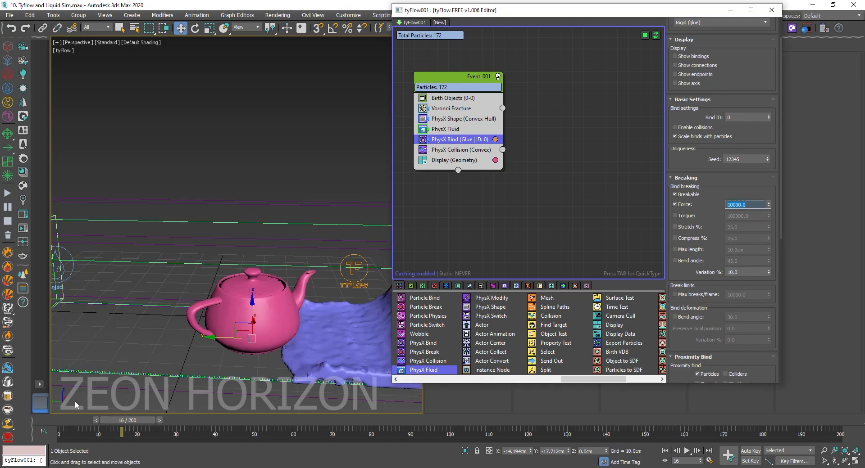
Return to frame 2, minimize the tyFlow editor and run the Phoenix FD simulation again
left_click_drag(116, 420, 67, 421)
key("w")
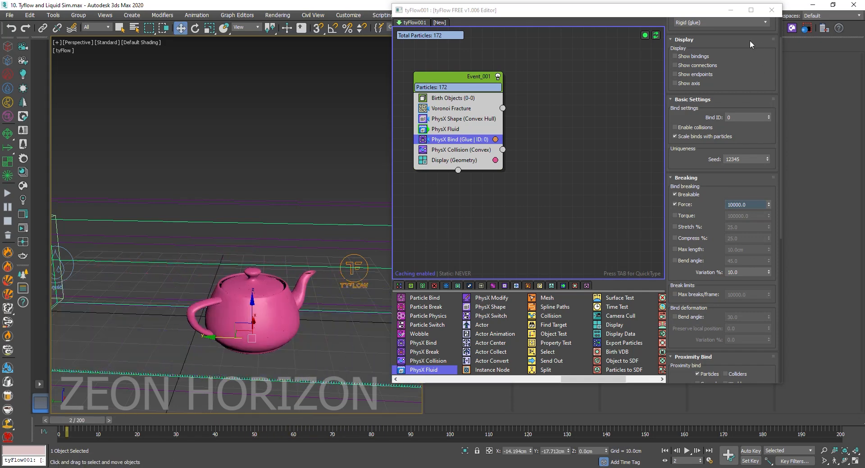
left_click(731, 9)
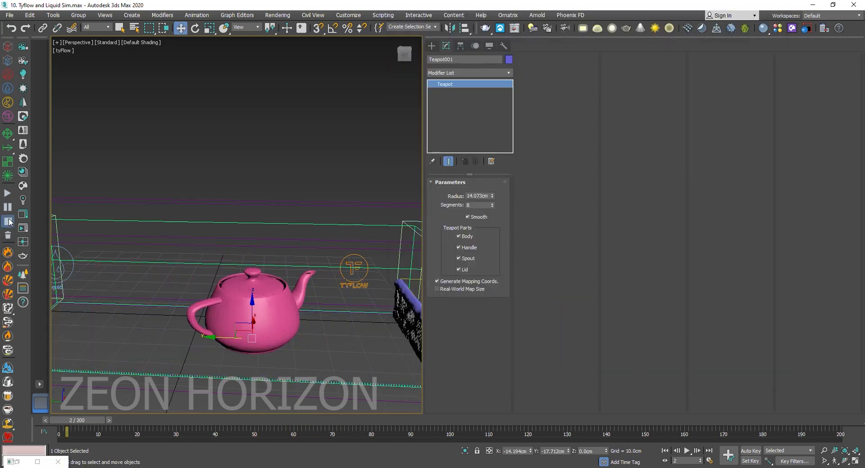
left_click(8, 193)
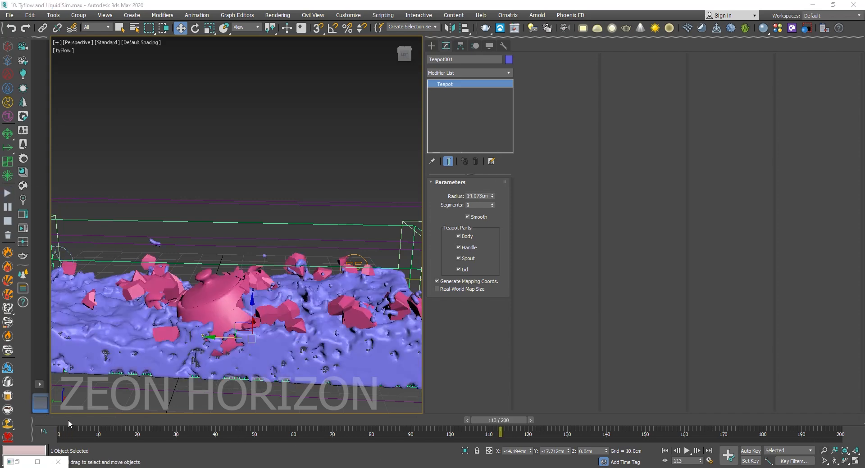
Scrub back to frame 14 to examine how the water hits and breaks the teapot
left_click_drag(70, 423, 122, 410)
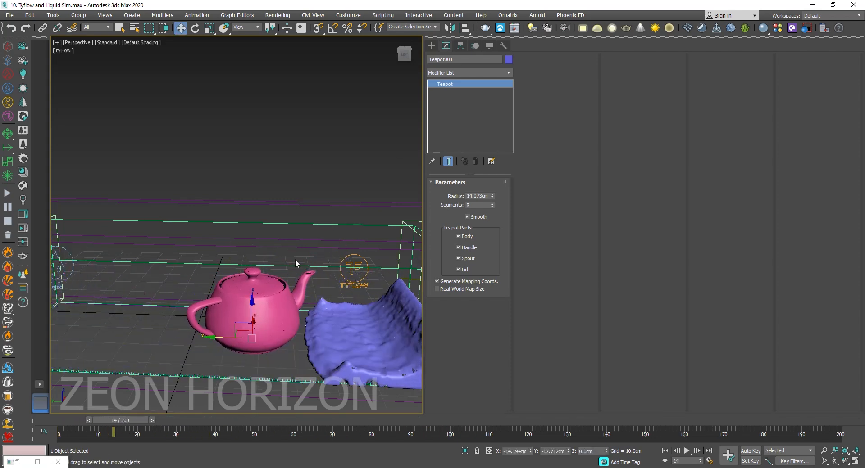
left_click(431, 46)
middle_click_drag(337, 277, 280, 261, "alt")
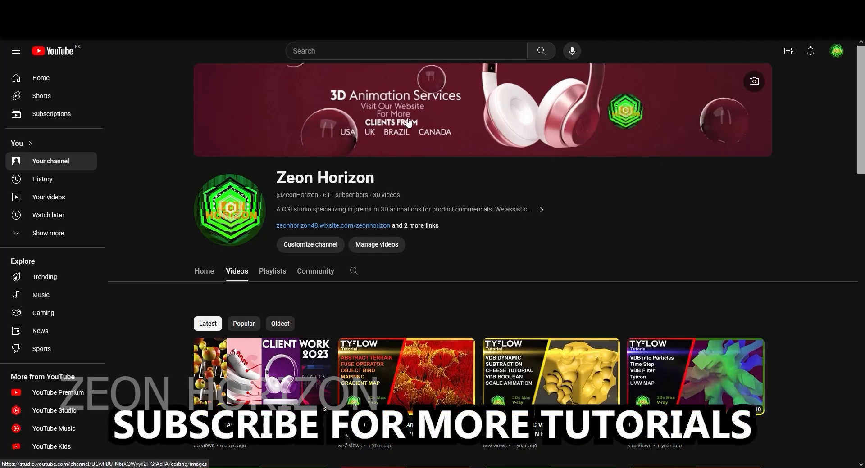
scroll(613, 168, "down", 10)
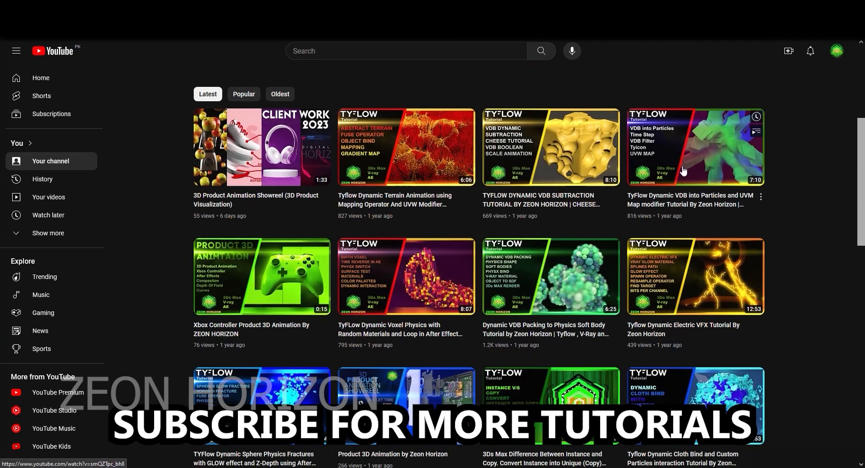
scroll(810, 194, "down", 5)
scroll(823, 239, "up", 12)
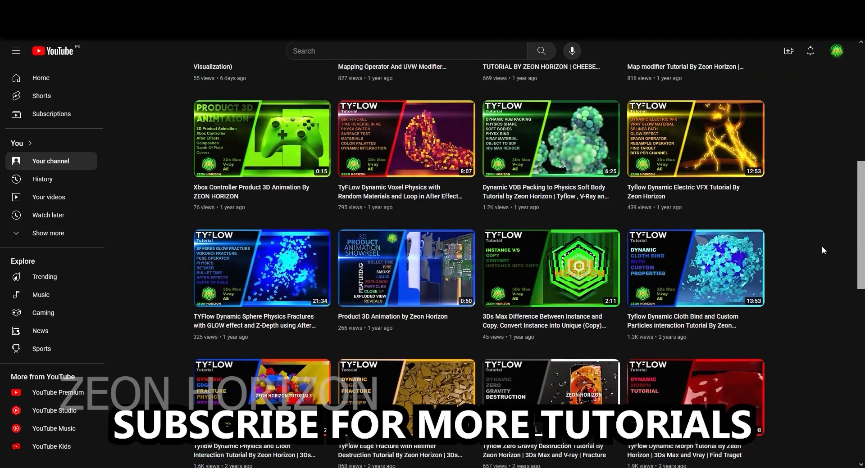
scroll(837, 247, "up", 3)
scroll(811, 225, "down", 10)
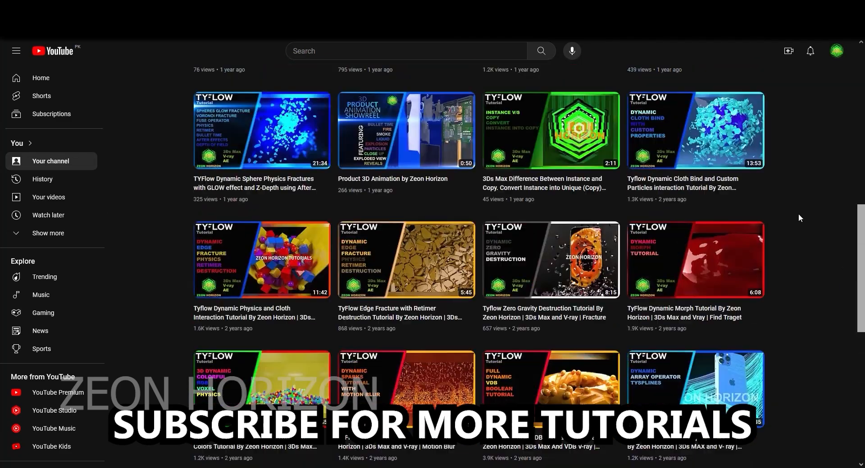
scroll(812, 226, "up", 8)
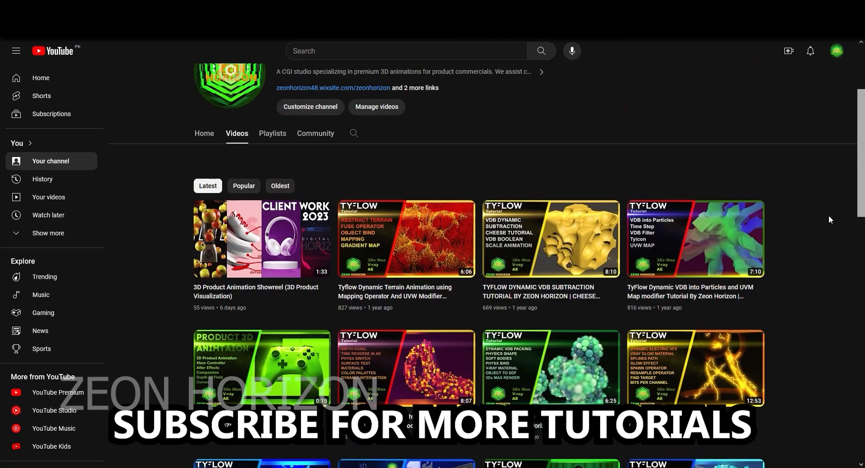
scroll(829, 217, "up", 3)
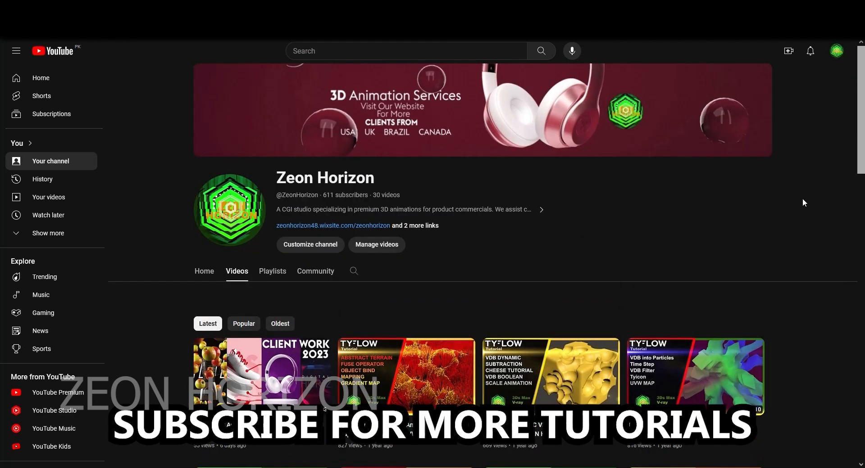